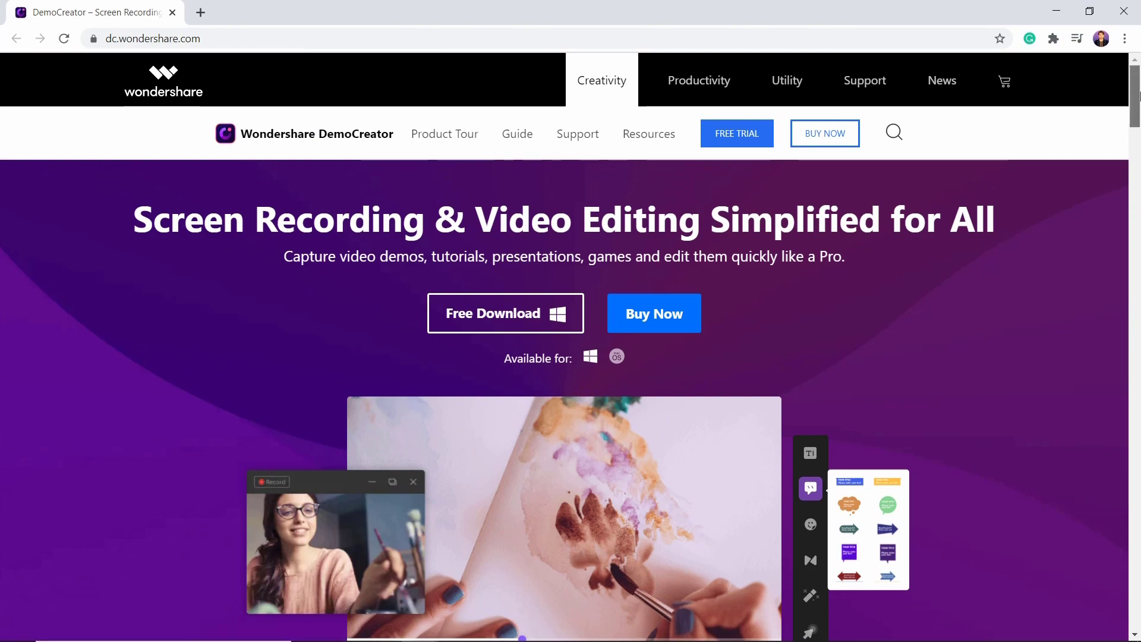
Step: Scroll the DemoCreator homepage and start the Free Download of the installer
left_click_drag(1135, 97, 1135, 287)
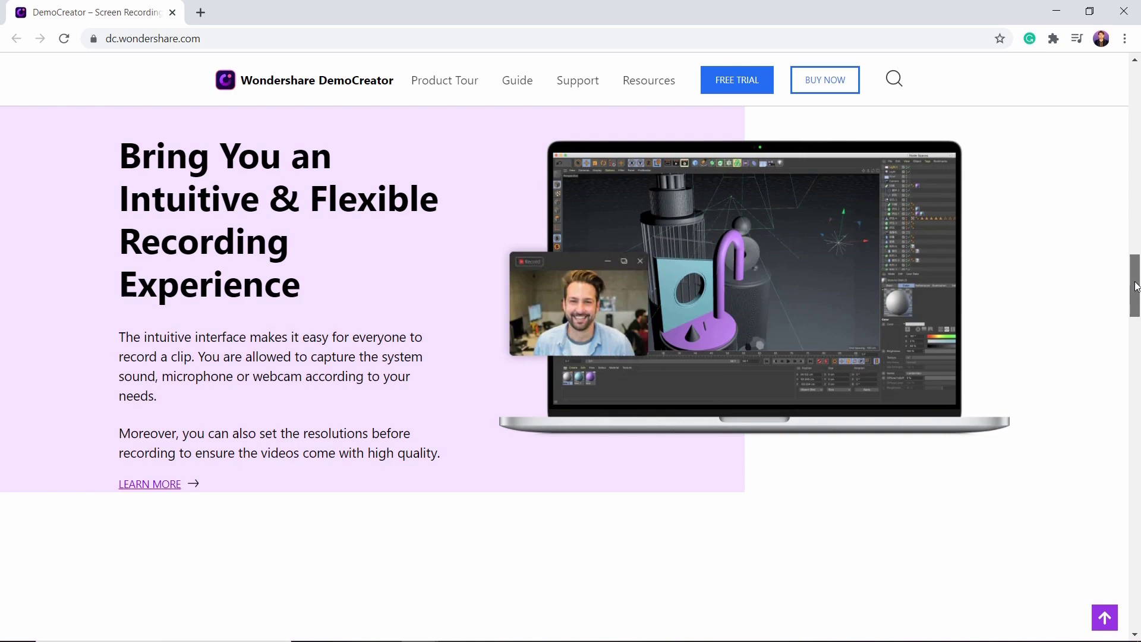
left_click_drag(1136, 287, 1137, 90)
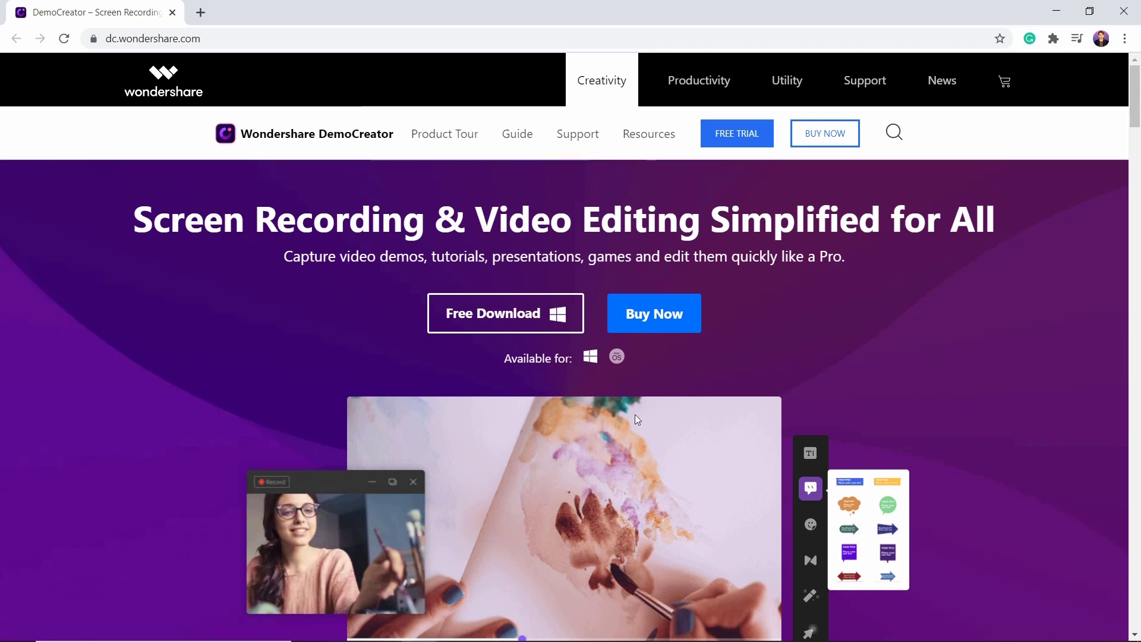
left_click(456, 329)
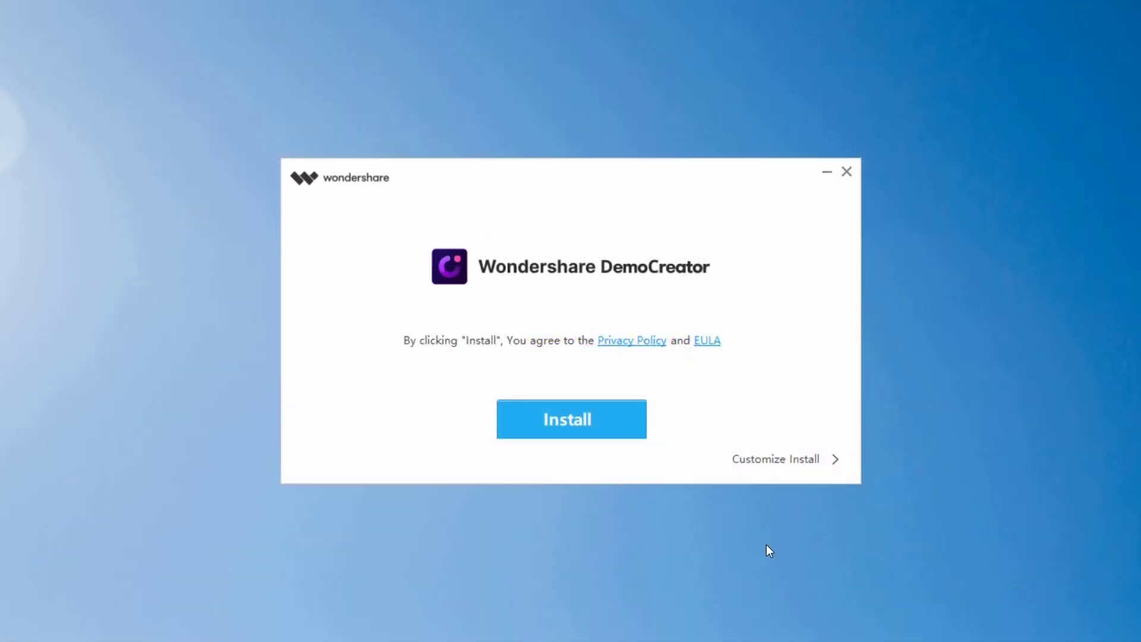
Step: Install DemoCreator and launch it with Start Now once installation finishes
left_click(627, 431)
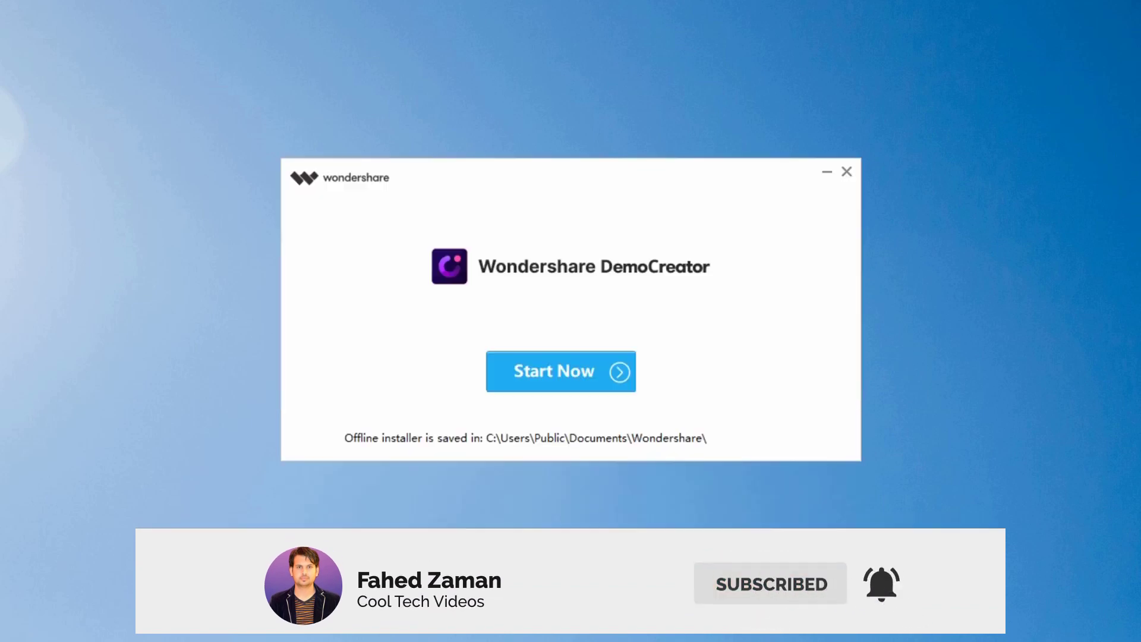
left_click(611, 385)
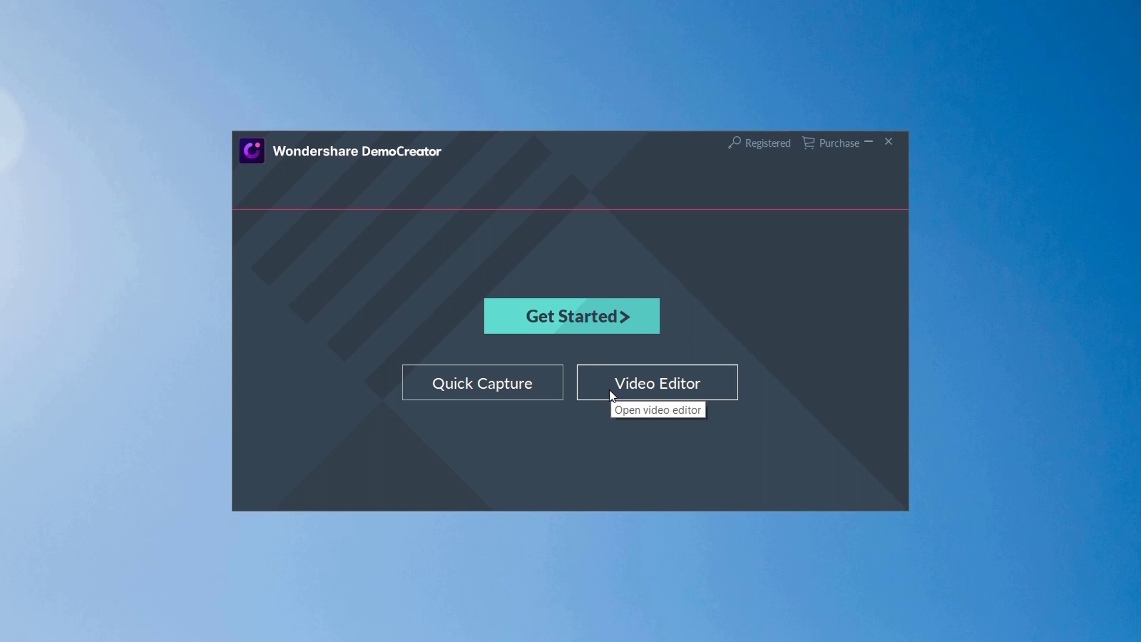
Step: Start a new project with capture size 'set later' and 25 fps, keeping Screen Capture mode
left_click(642, 315)
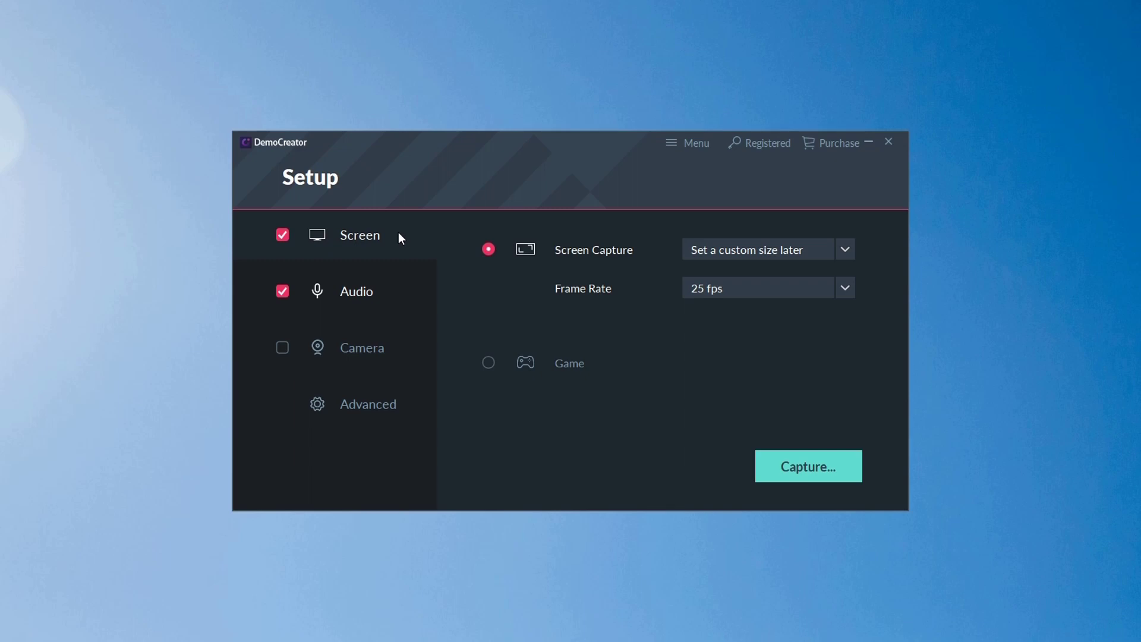
left_click(843, 251)
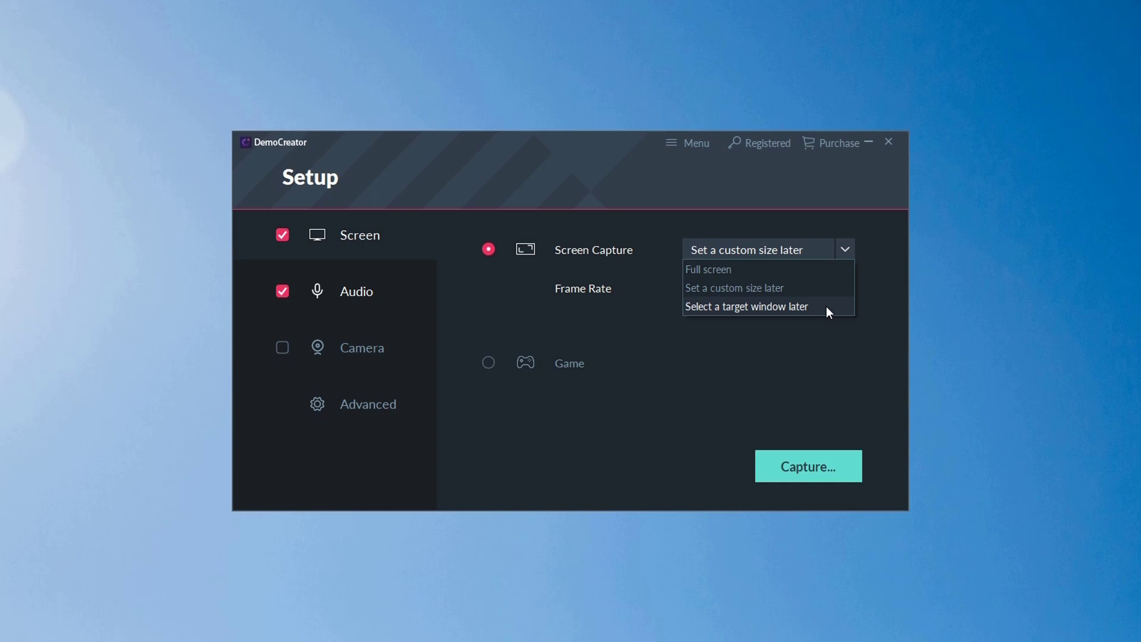
left_click(828, 322)
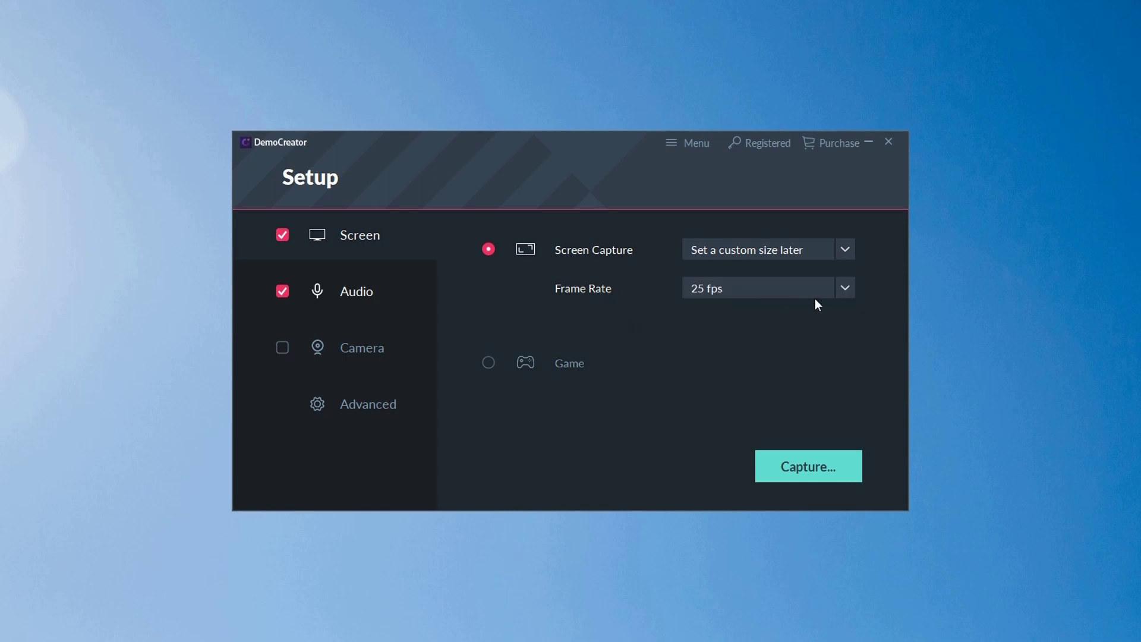
left_click(848, 291)
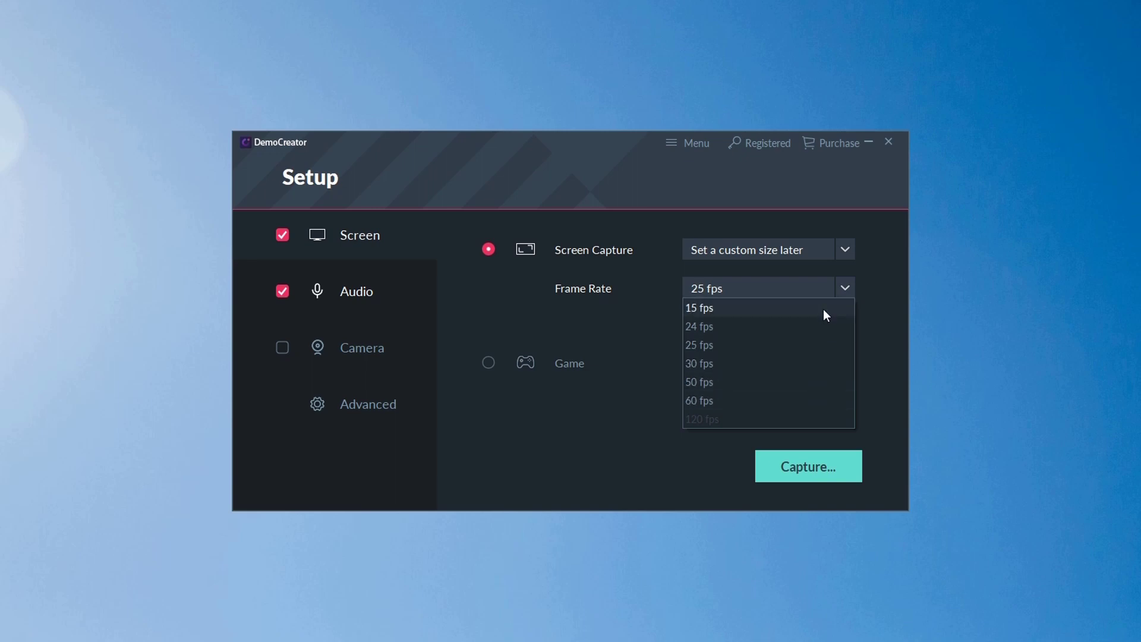
left_click(835, 340)
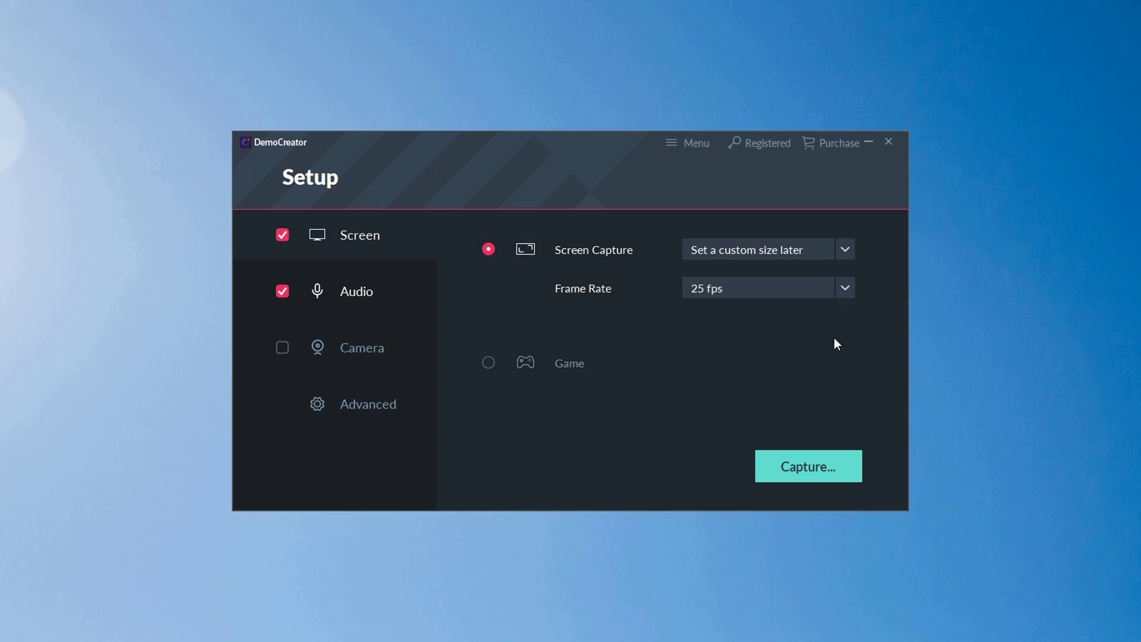
left_click(487, 365)
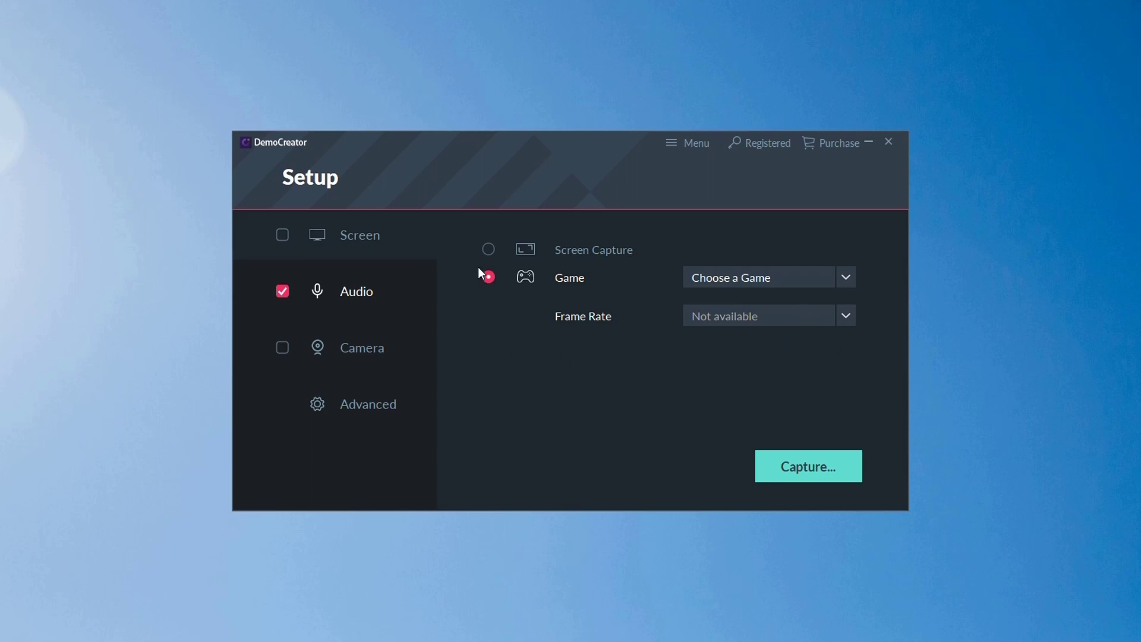
left_click(489, 249)
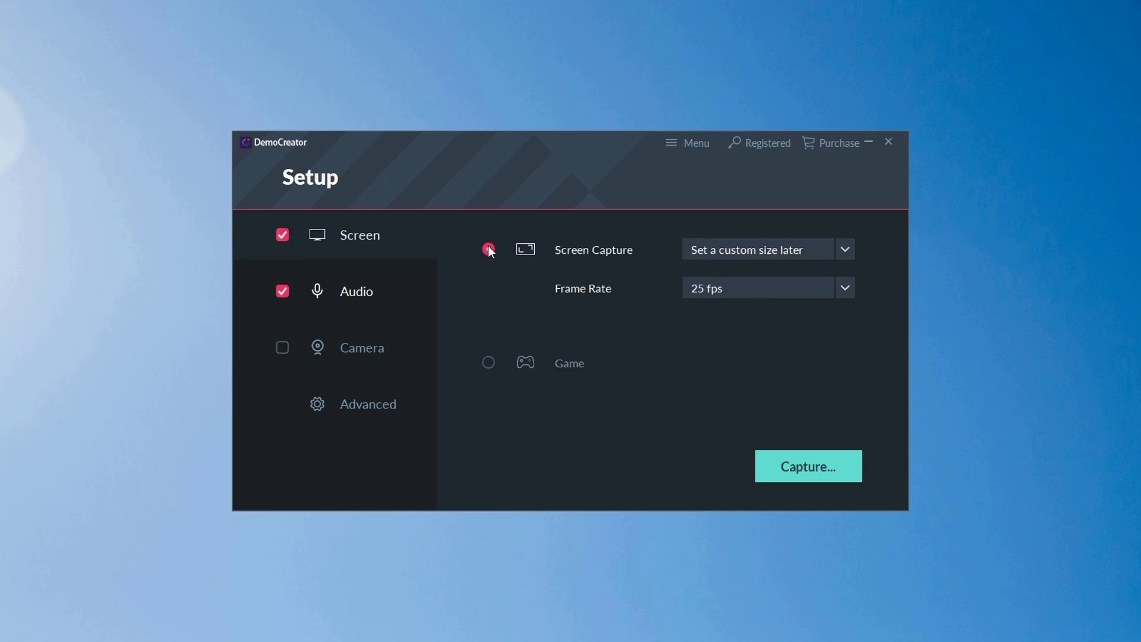
Step: Enable audio capturing computer sound with the microphone off, then view Camera and Advanced settings
left_click(282, 293)
left_click(281, 291)
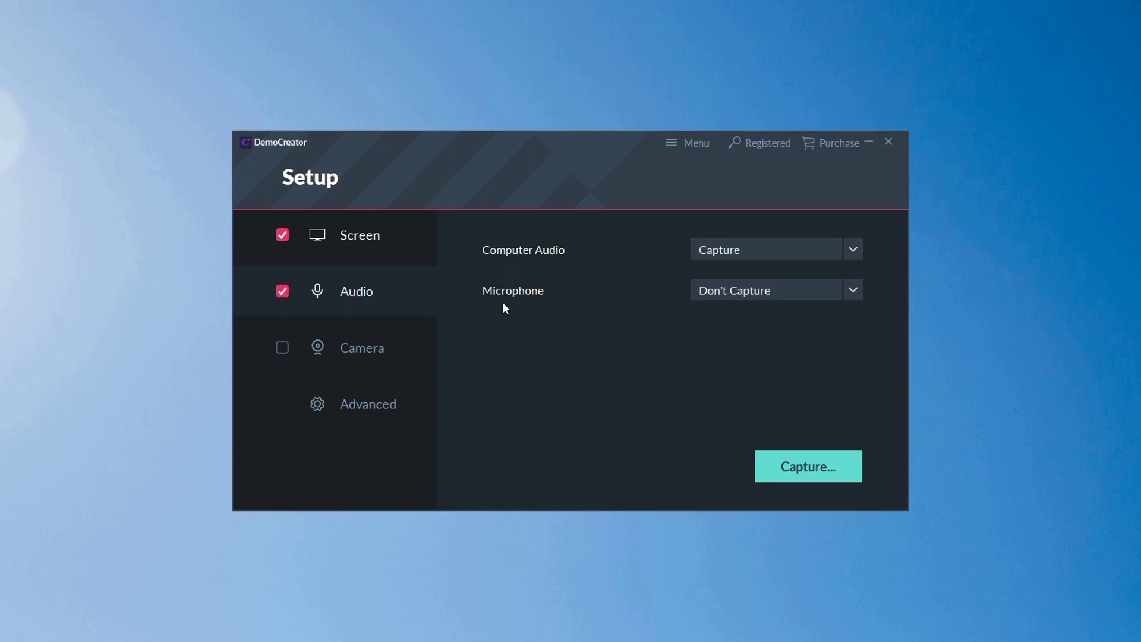
left_click(859, 248)
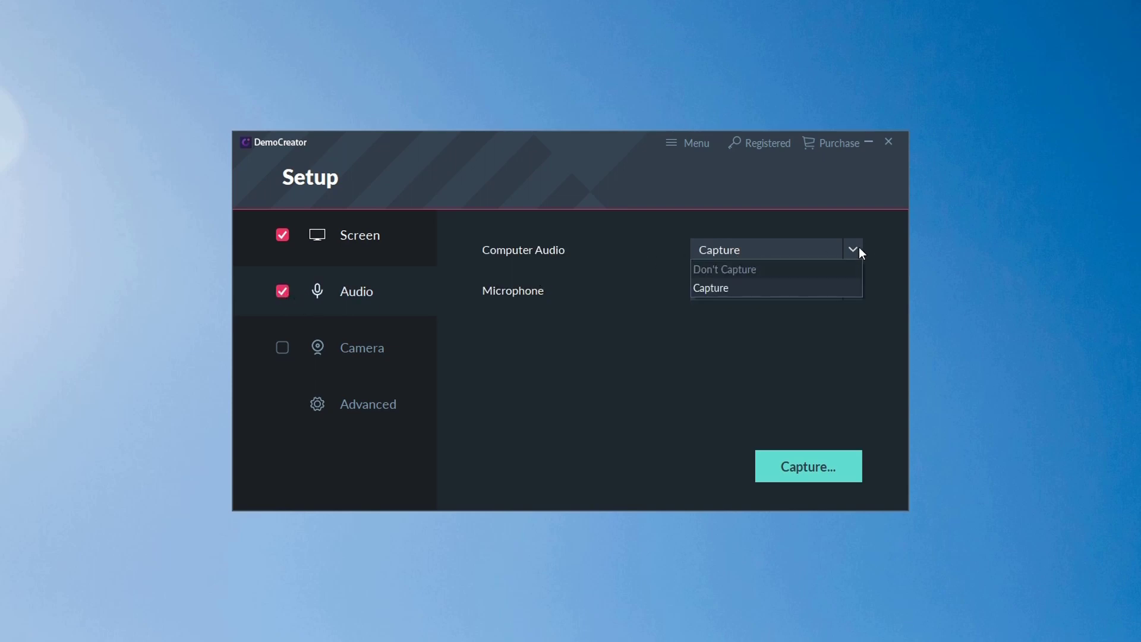
left_click(856, 247)
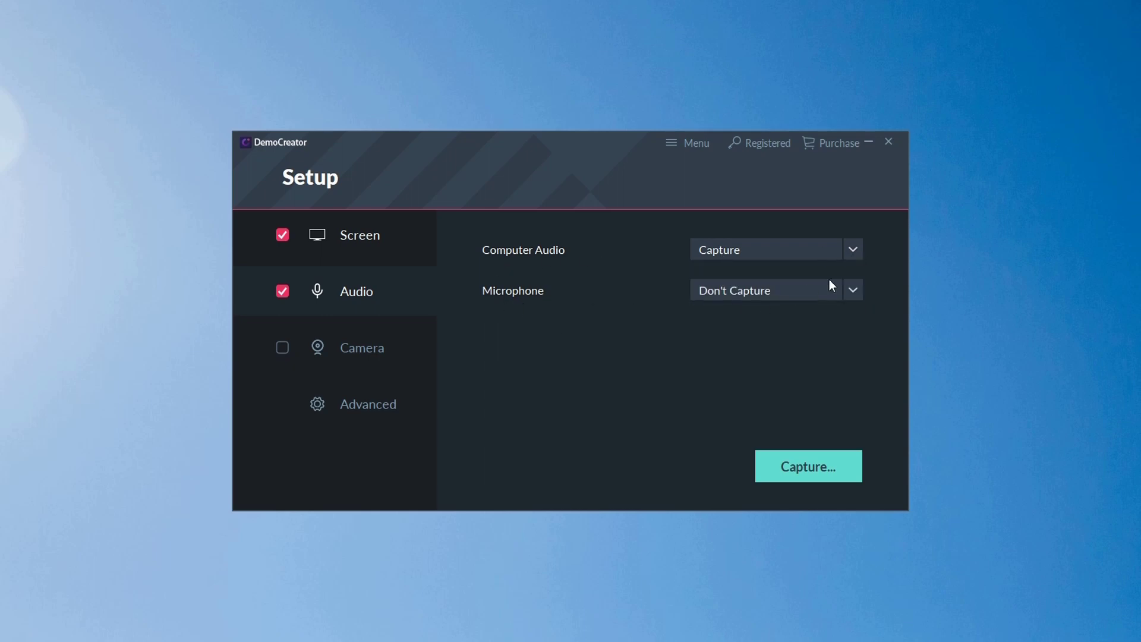
left_click(856, 290)
left_click(856, 289)
left_click(363, 357)
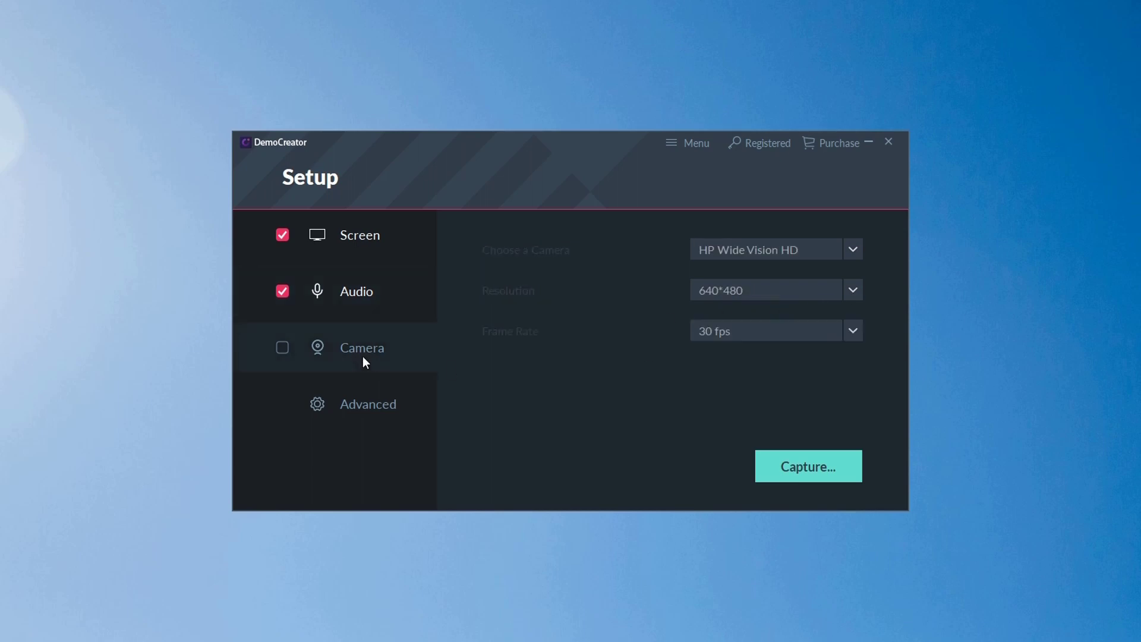
left_click(370, 407)
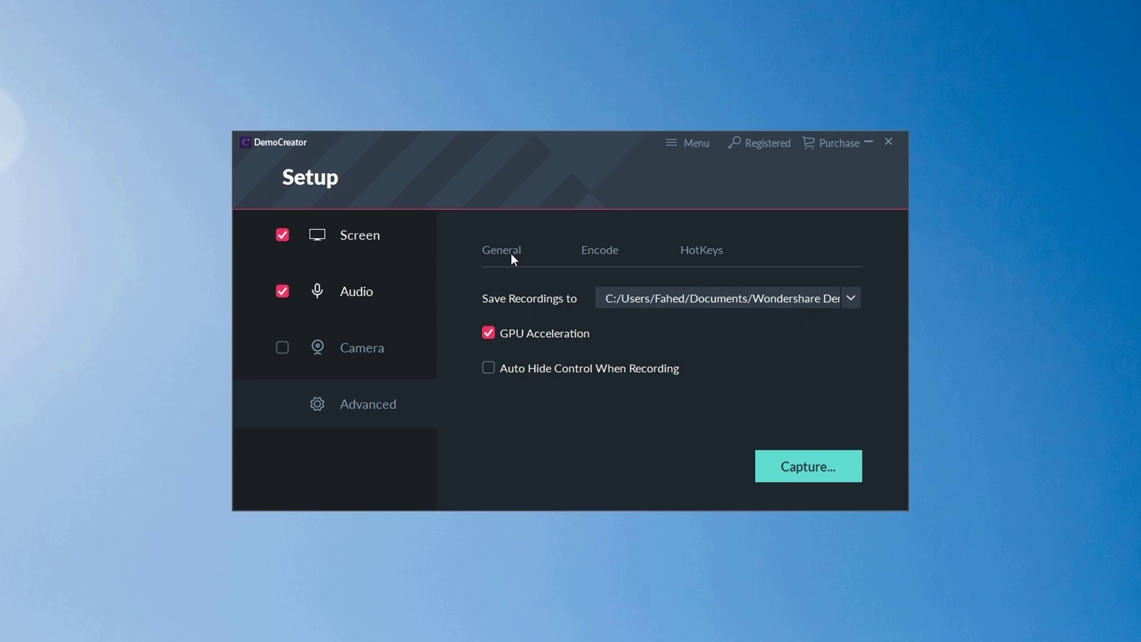
Step: Review the Encode quality and HotKeys tabs, then continue to the Capture area setup
left_click(597, 260)
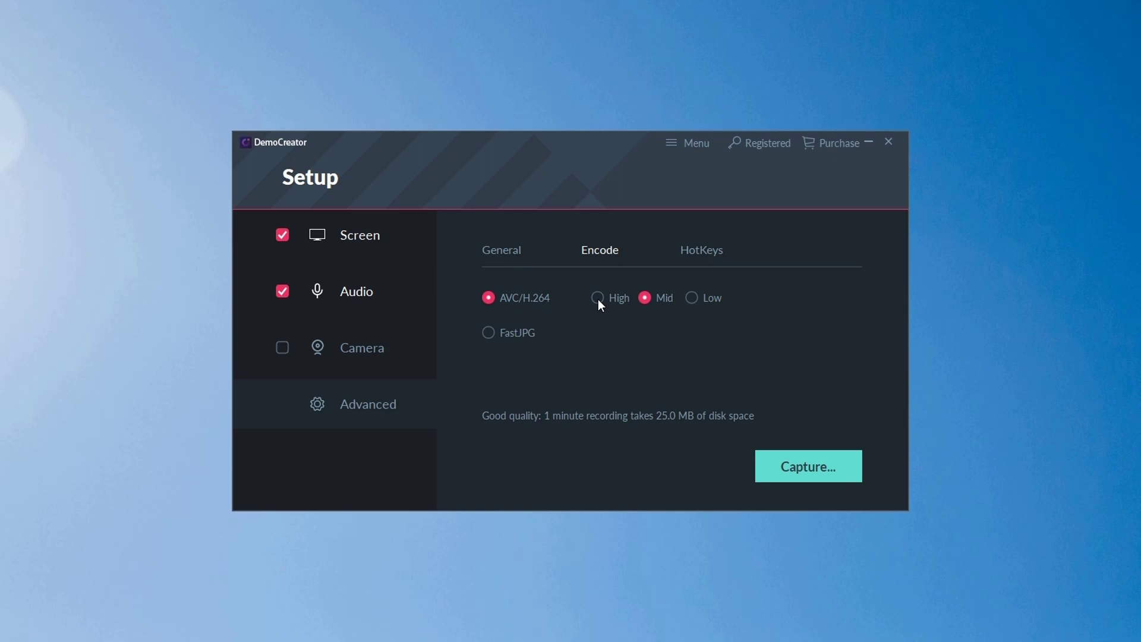
left_click(703, 259)
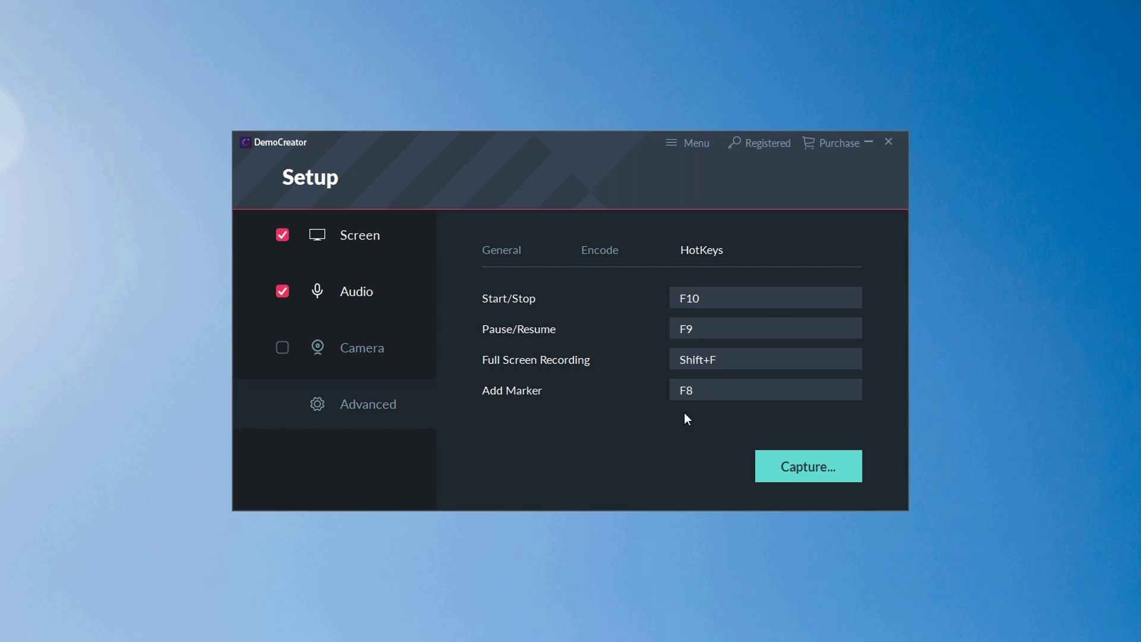
left_click(769, 466)
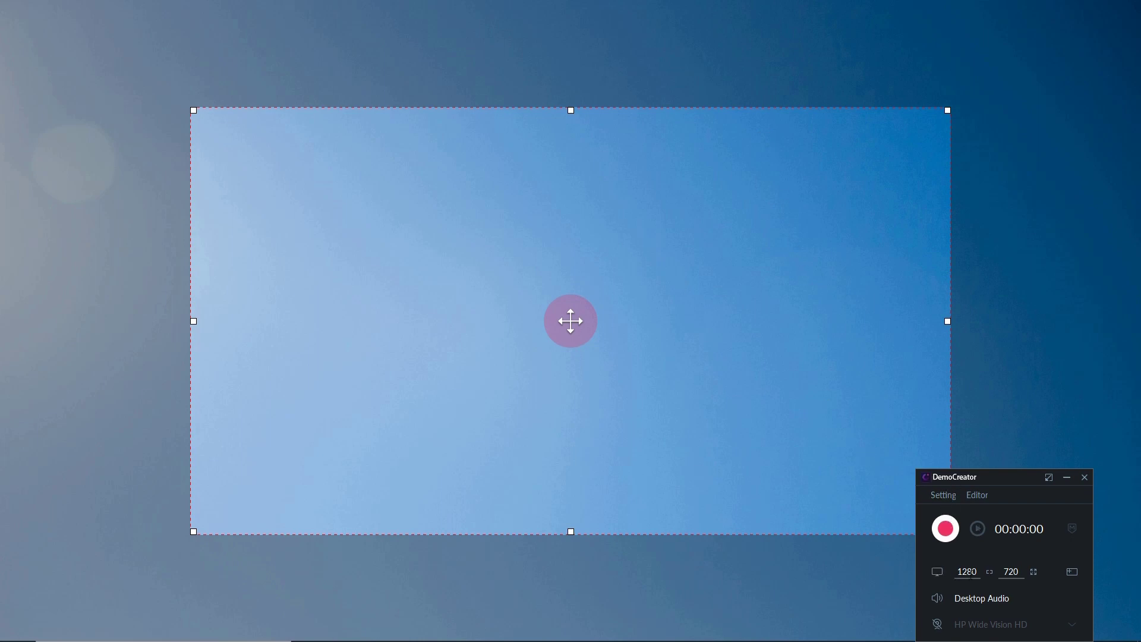
Step: Set the capture area to full-screen 1920×1080 with Desktop Audio on and start recording
left_click(1034, 573)
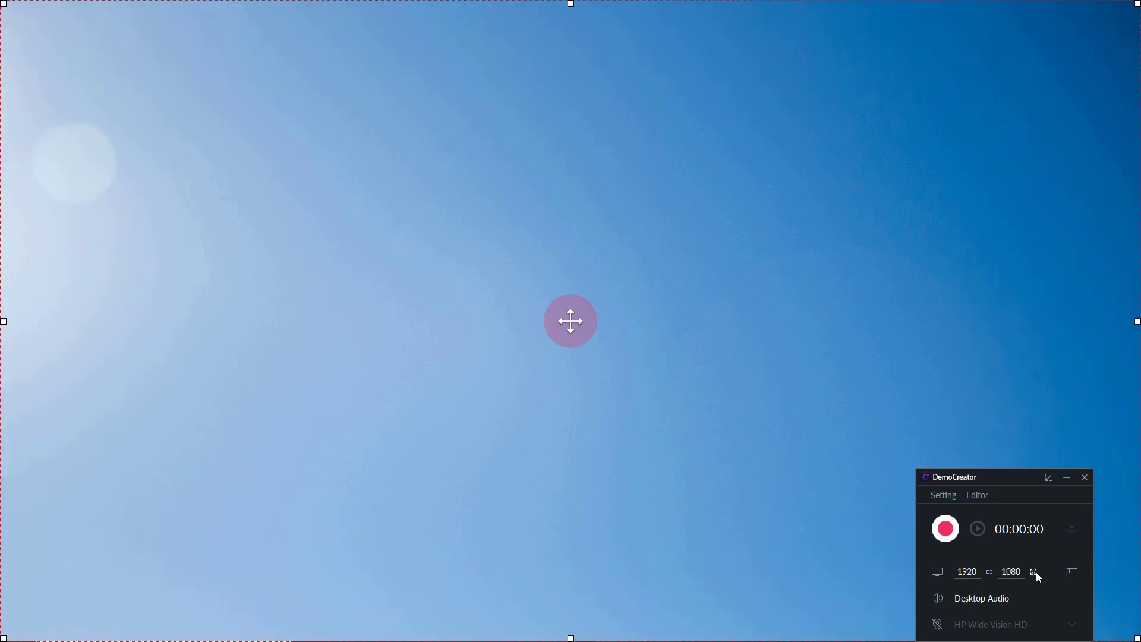
left_click(1035, 573)
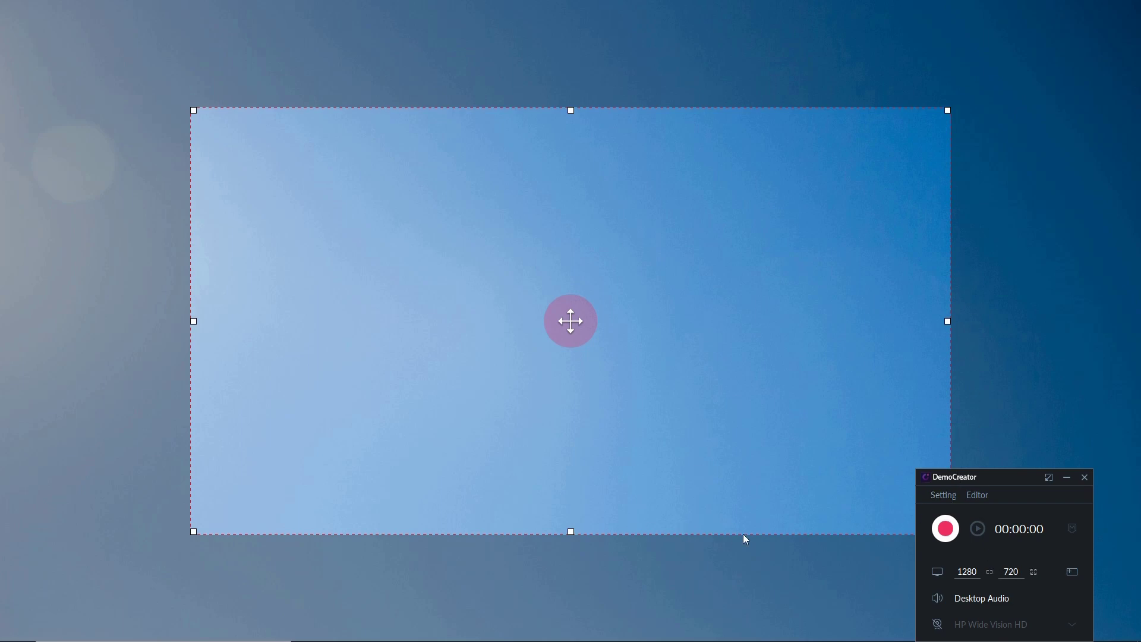
left_click(1035, 571)
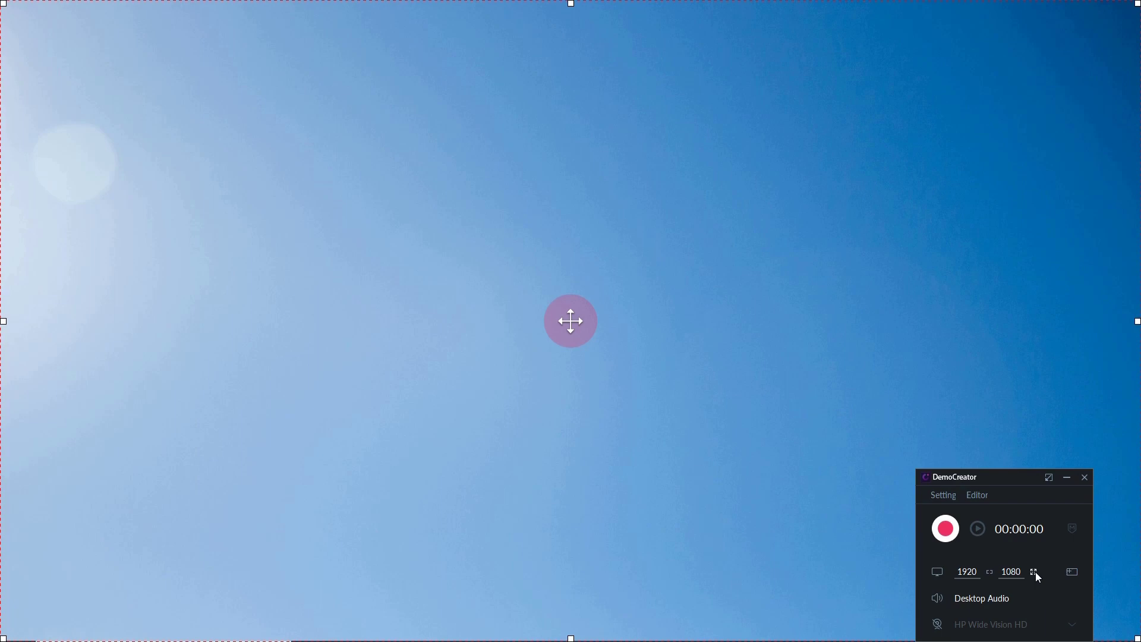
left_click(939, 601)
left_click(939, 601)
left_click(945, 529)
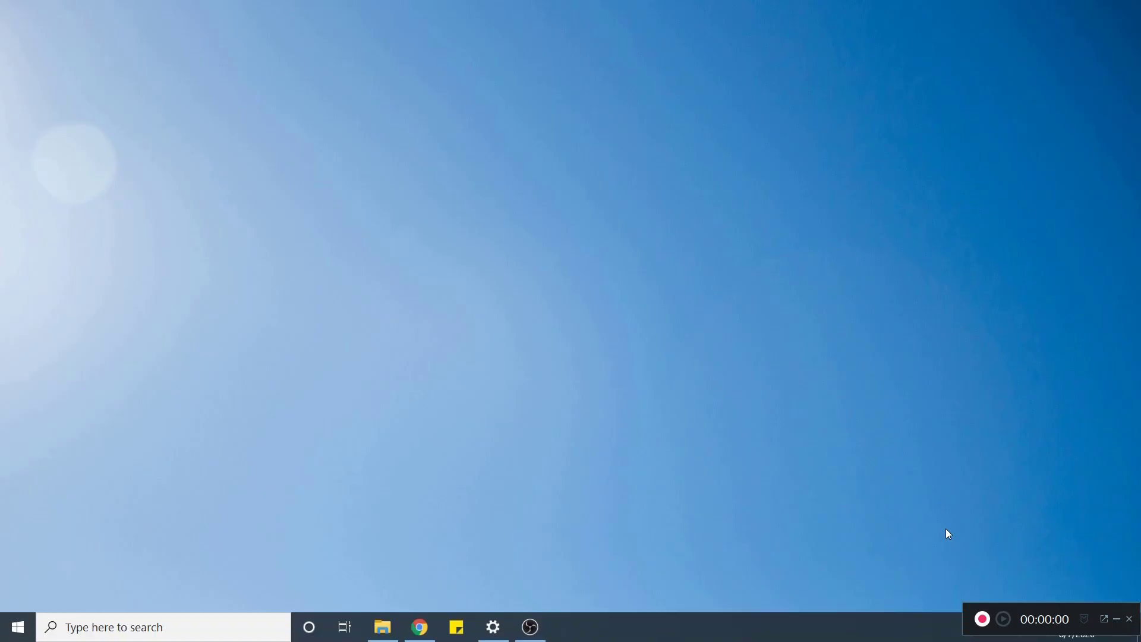
Step: Play the Videos 1851768 clip from File Explorer, close the player, and stop recording
left_click(389, 625)
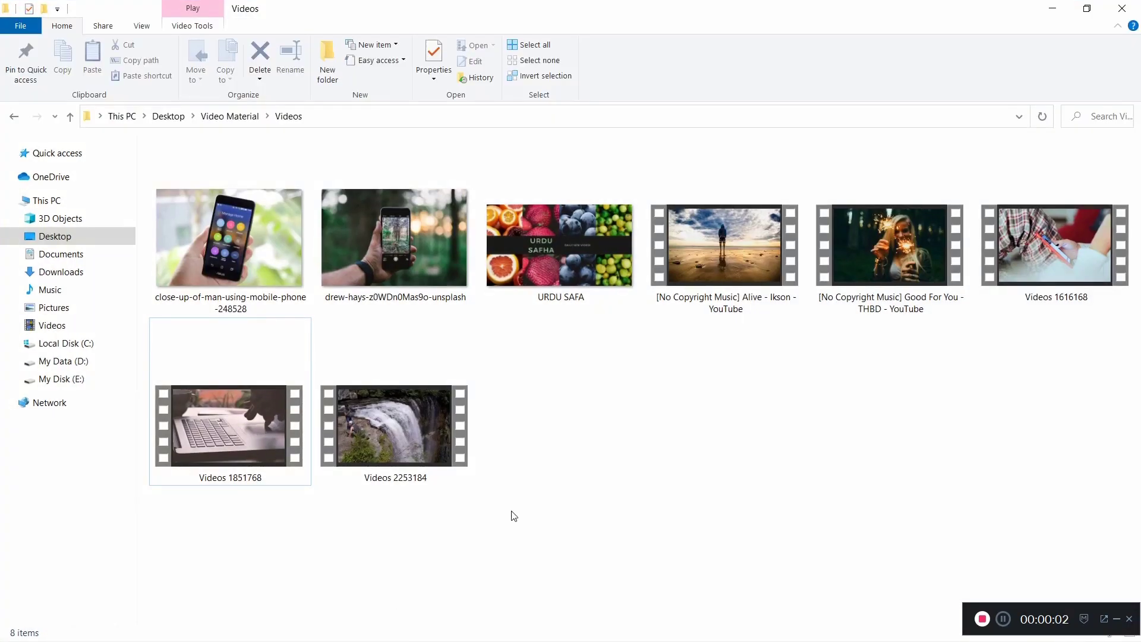
double_click(276, 448)
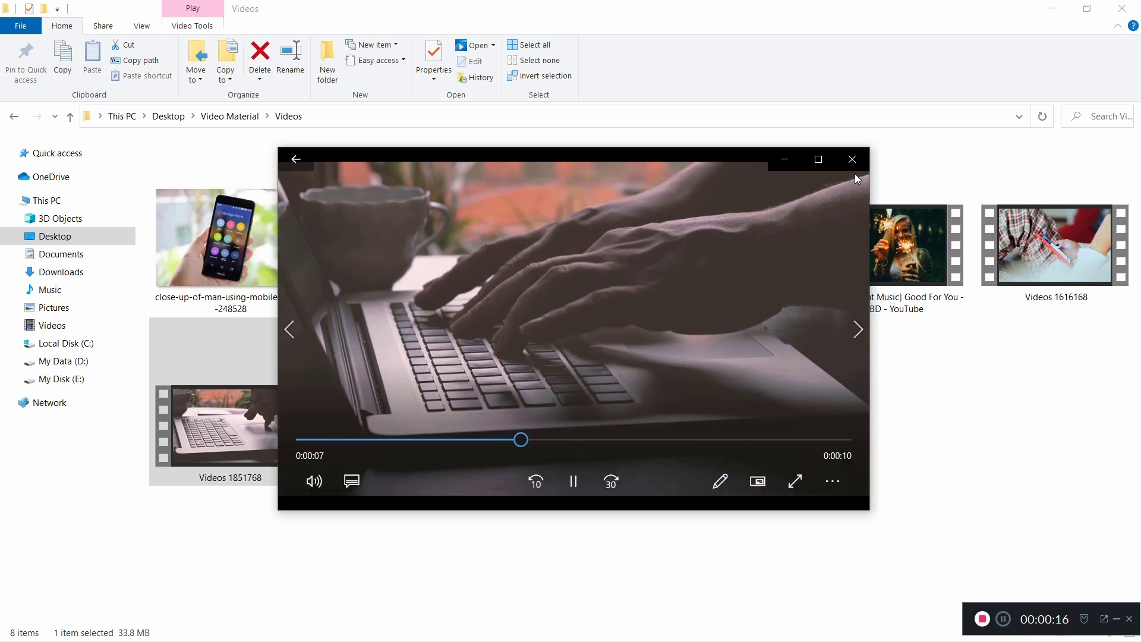
left_click(852, 166)
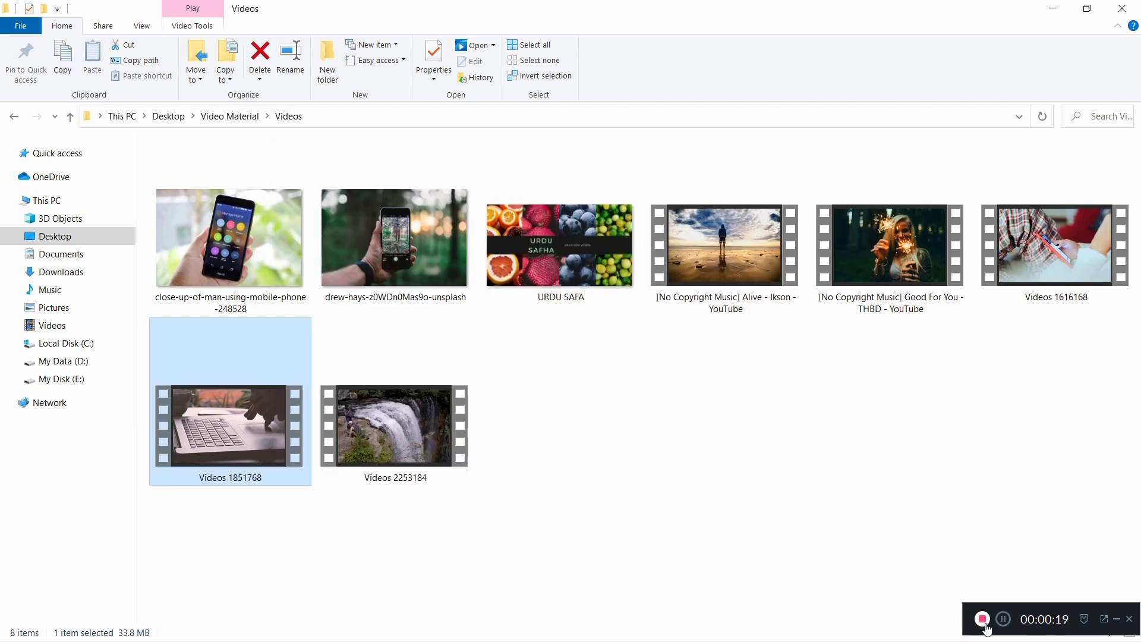
left_click(982, 619)
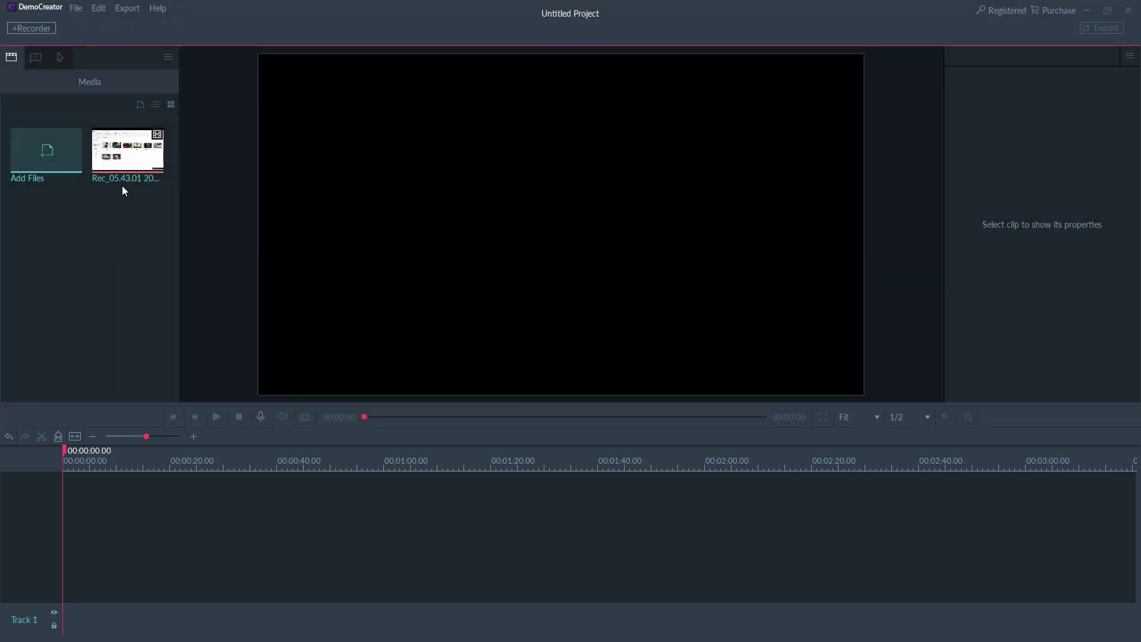
Step: Import five files from the Videos folder, including the drew-hays image, into the Media library
right_click(59, 207)
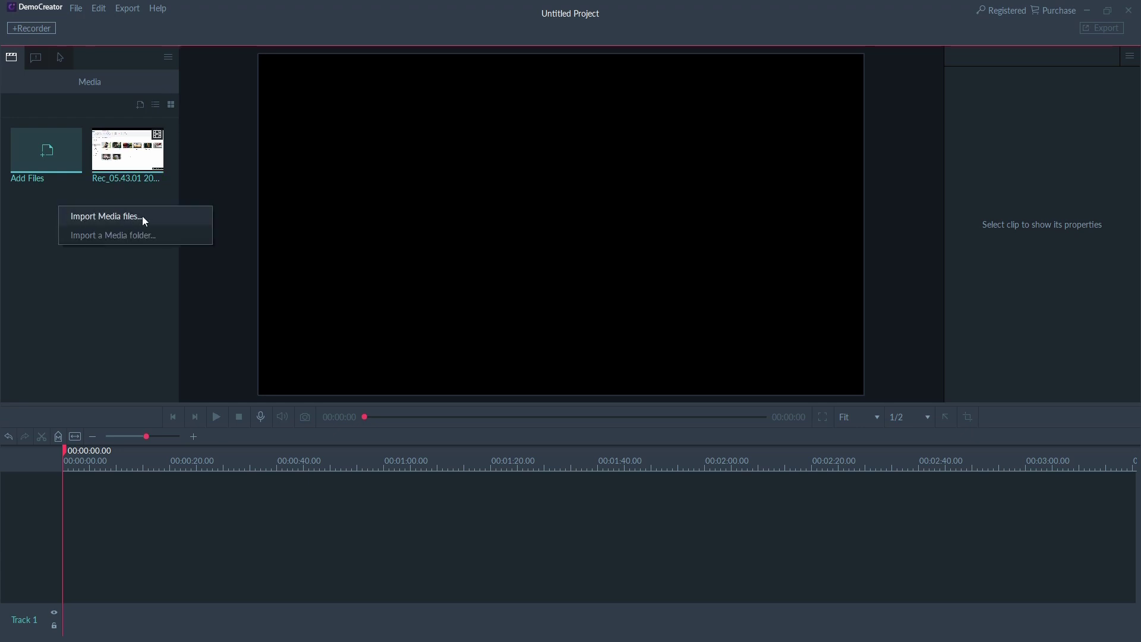
left_click(29, 209)
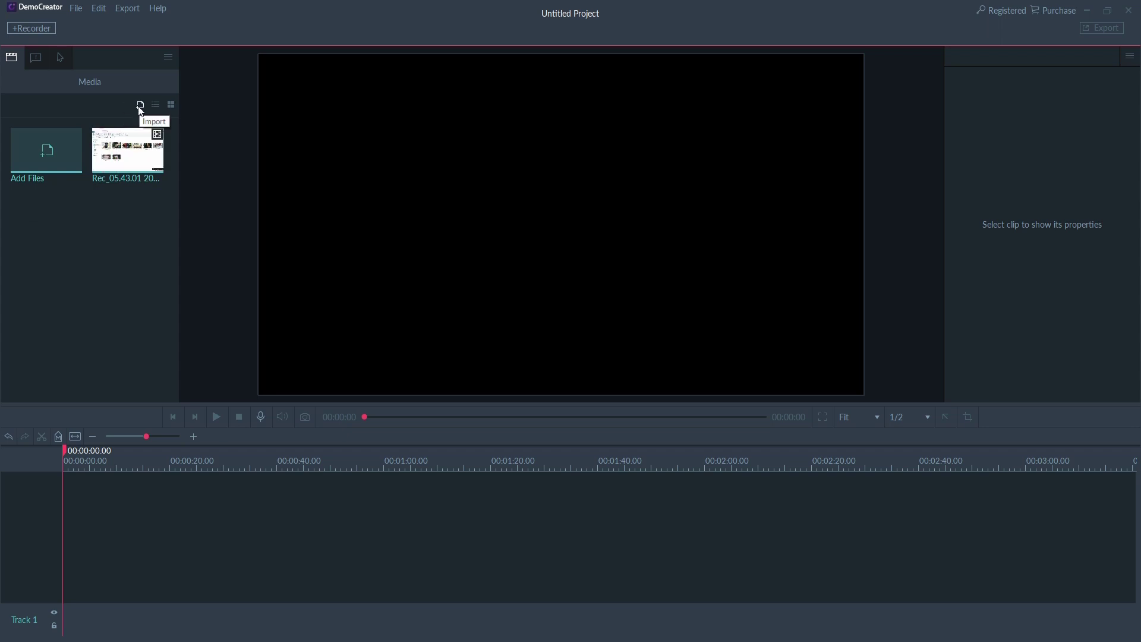
left_click(68, 161)
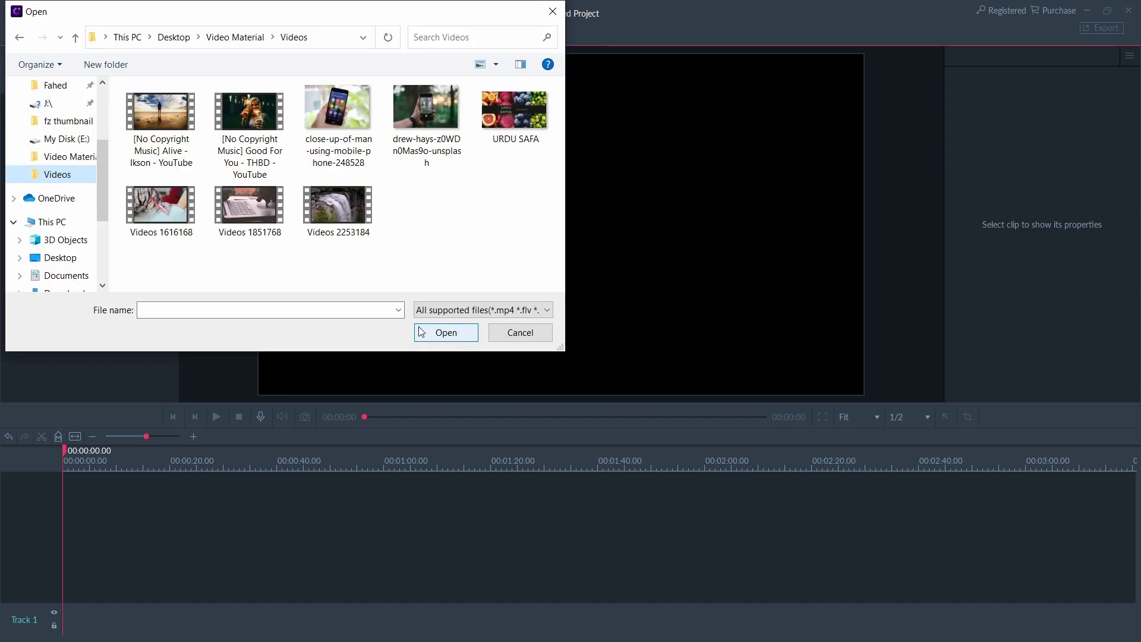
mouse_move(371, 262)
left_mouse_down()
mouse_move(361, 184)
mouse_move(300, 83)
mouse_move(258, 95)
left_mouse_up()
left_click(426, 119, "ctrl")
left_click(452, 333)
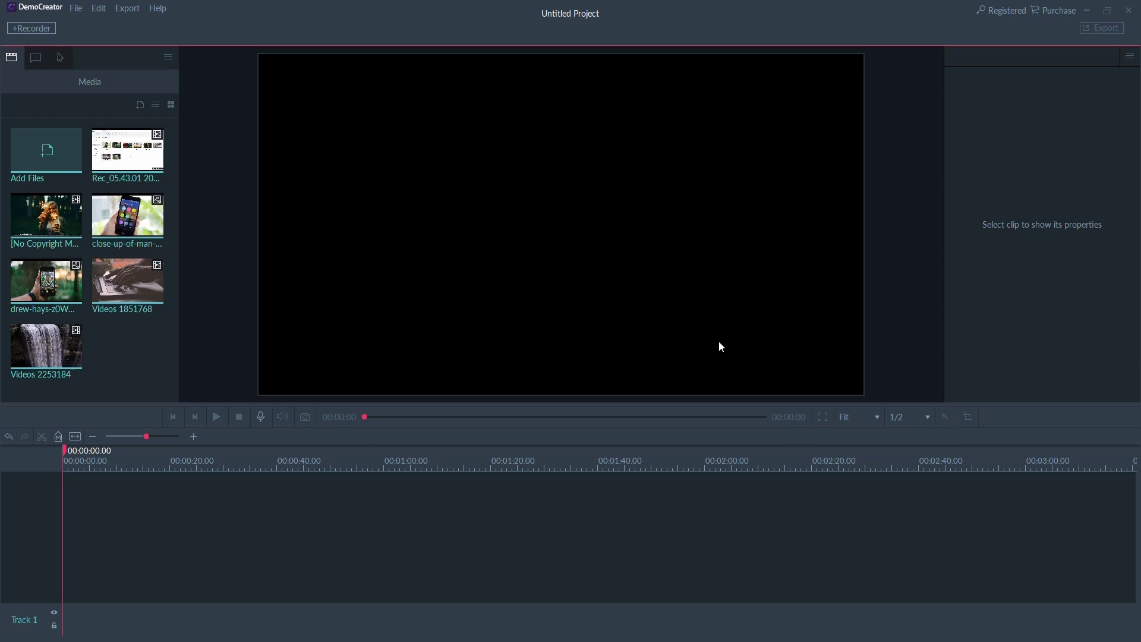
Step: Sort media by Duration, cycle the Video/Image/All filters, and drag Videos 1851768 onto the timeline
left_click(156, 107)
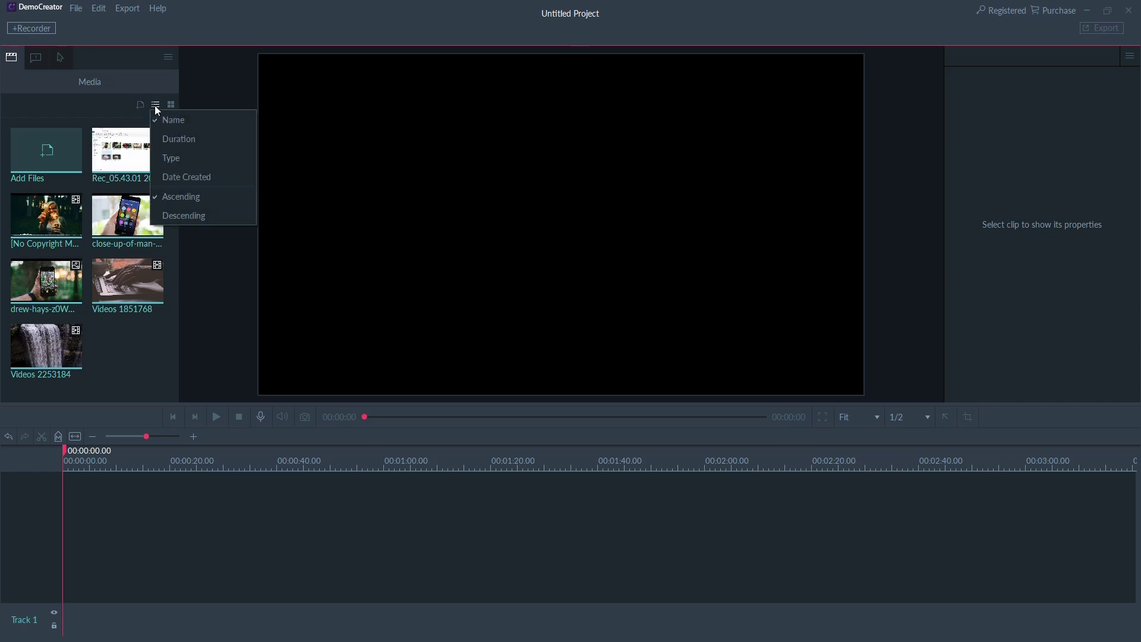
left_click(198, 140)
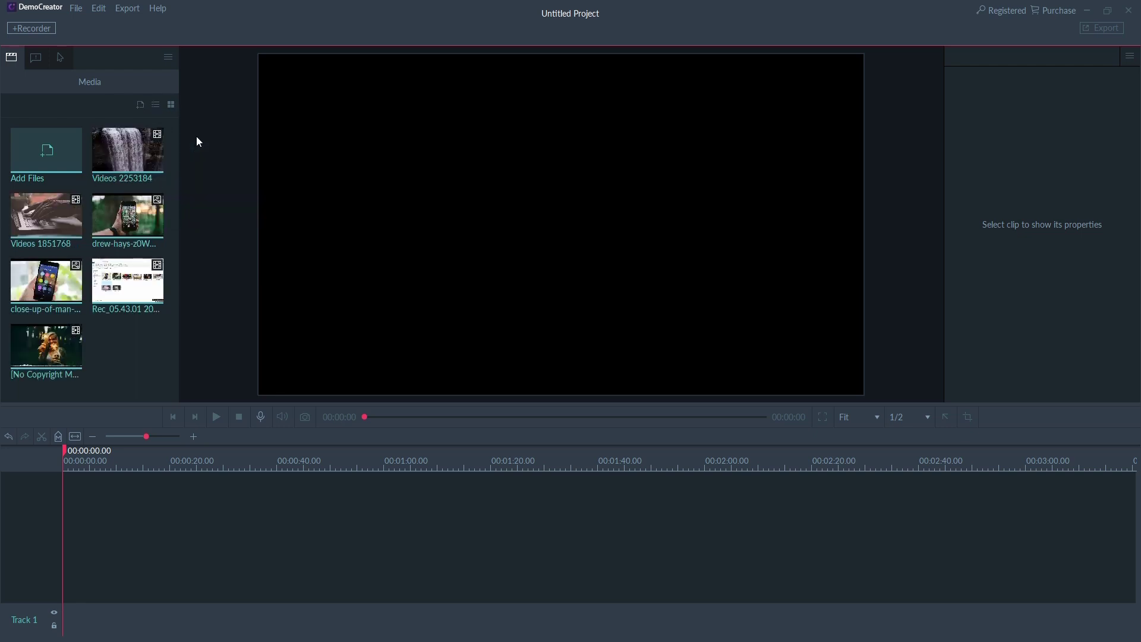
left_click(171, 105)
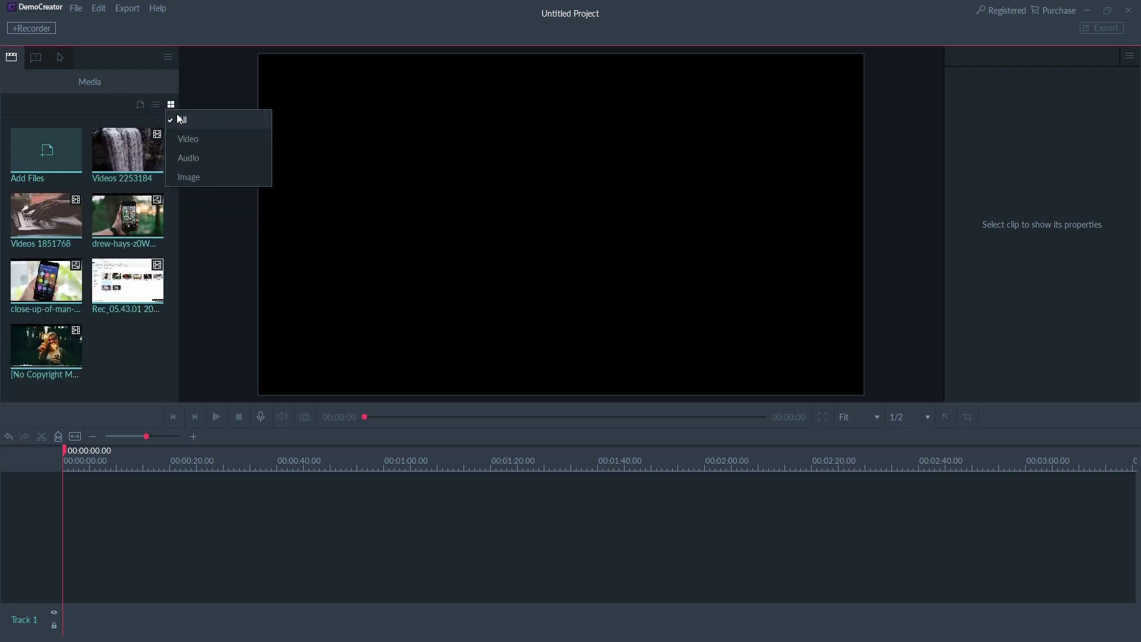
left_click(211, 141)
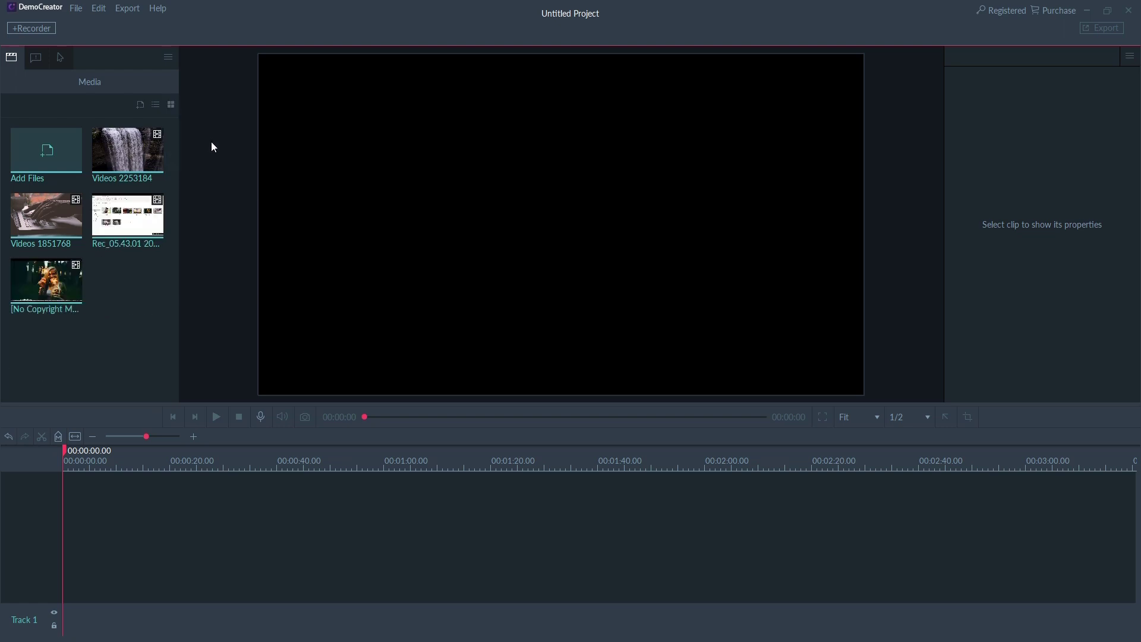
left_click(173, 106)
left_click(209, 176)
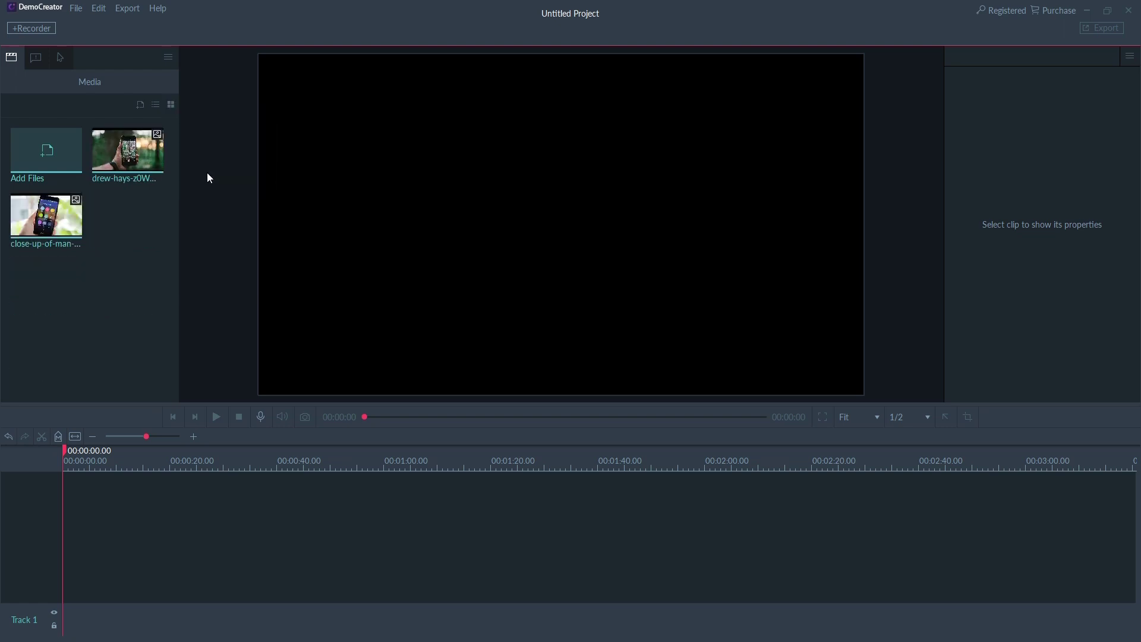
left_click(173, 105)
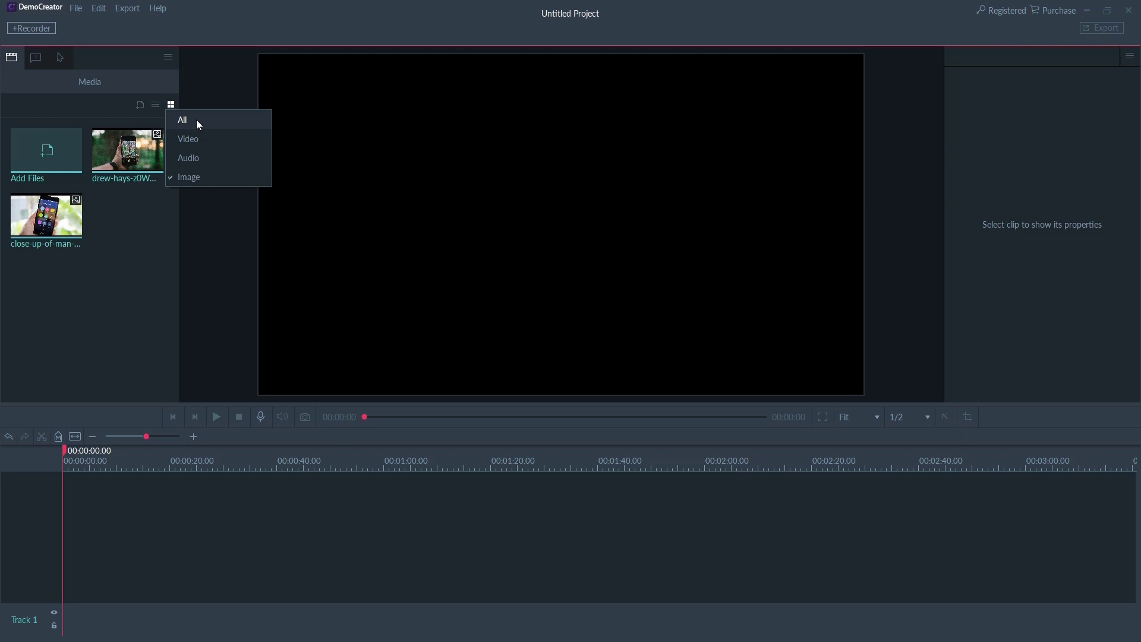
left_click(196, 120)
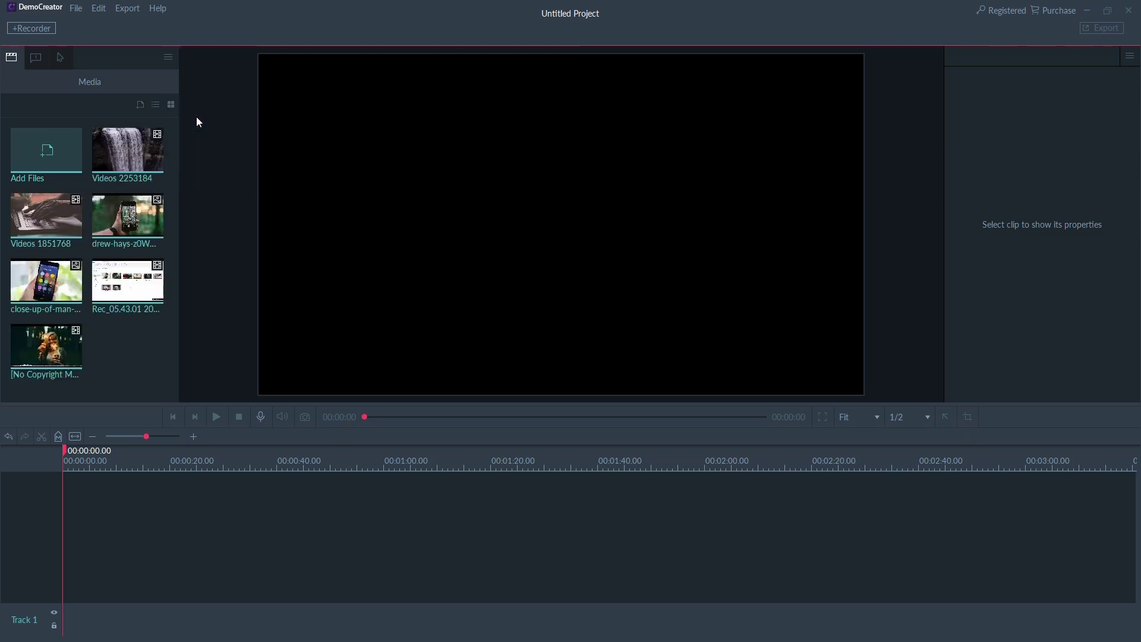
left_click_drag(38, 230, 69, 587)
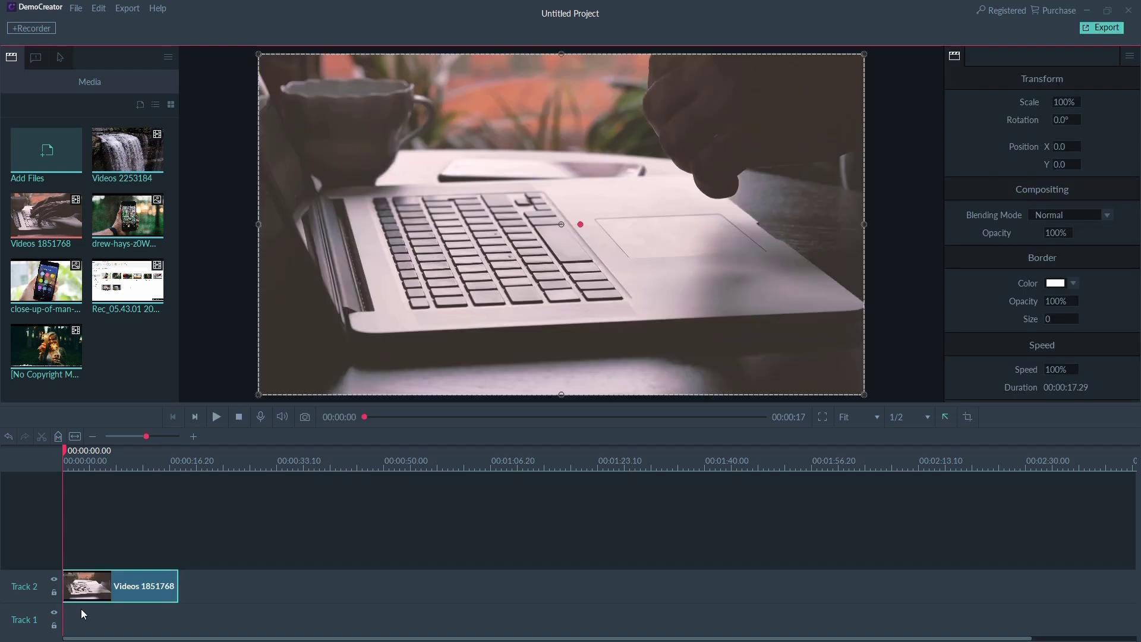
Step: Undo the Track 2 placement and add Videos 1851768 at the playhead on Track 1
key("ctrl+z")
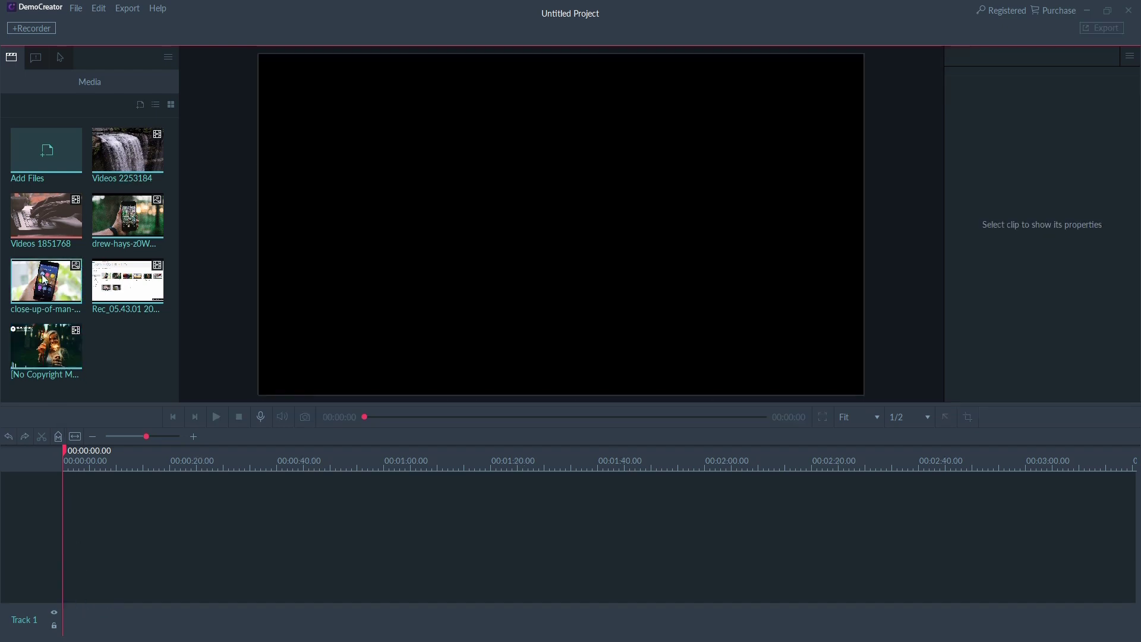
right_click(44, 219)
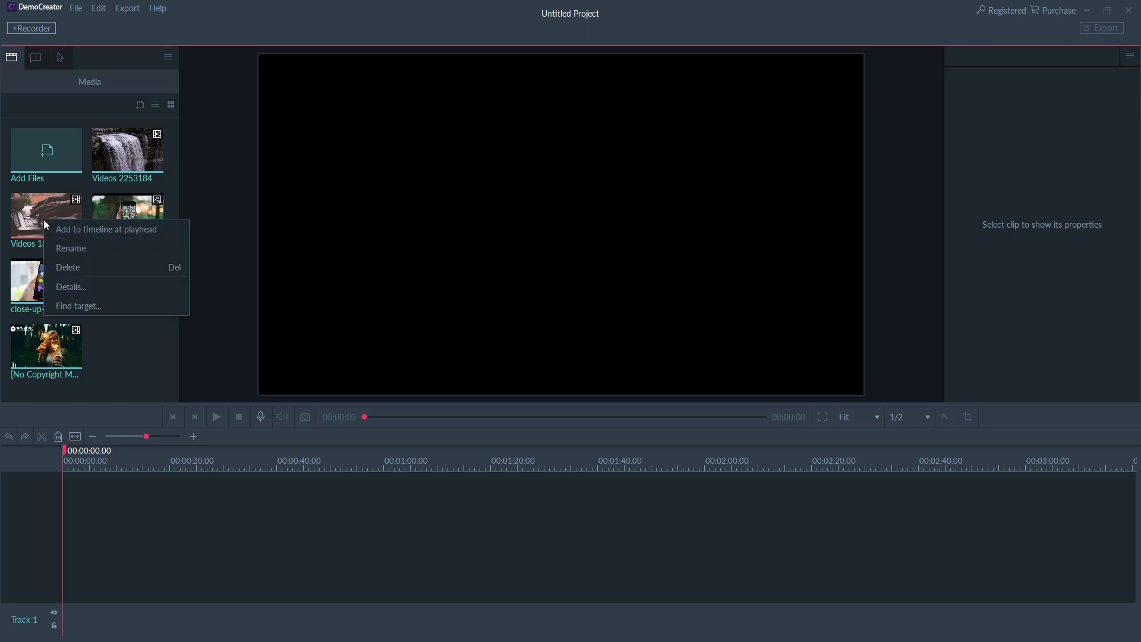
left_click(79, 230)
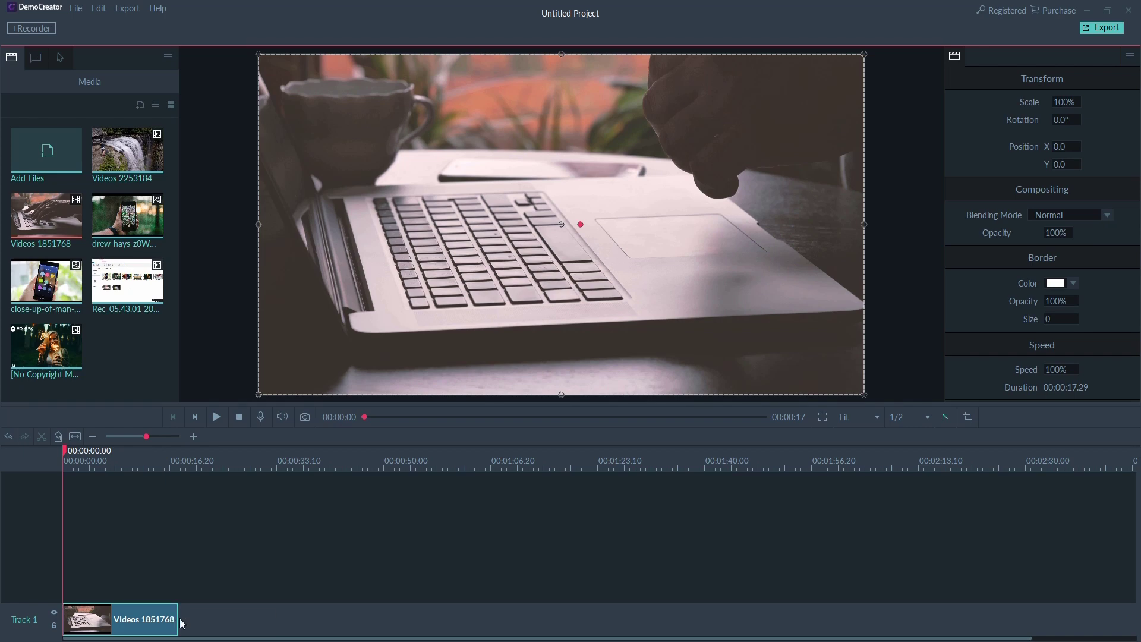
Step: Test-trim the Videos 1851768 clip's end, restore its full 17.29 s length, and reposition the playhead
mouse_move(177, 615)
left_mouse_down()
mouse_move(149, 618)
mouse_move(176, 620)
left_mouse_up()
left_click_drag(80, 451, 161, 451)
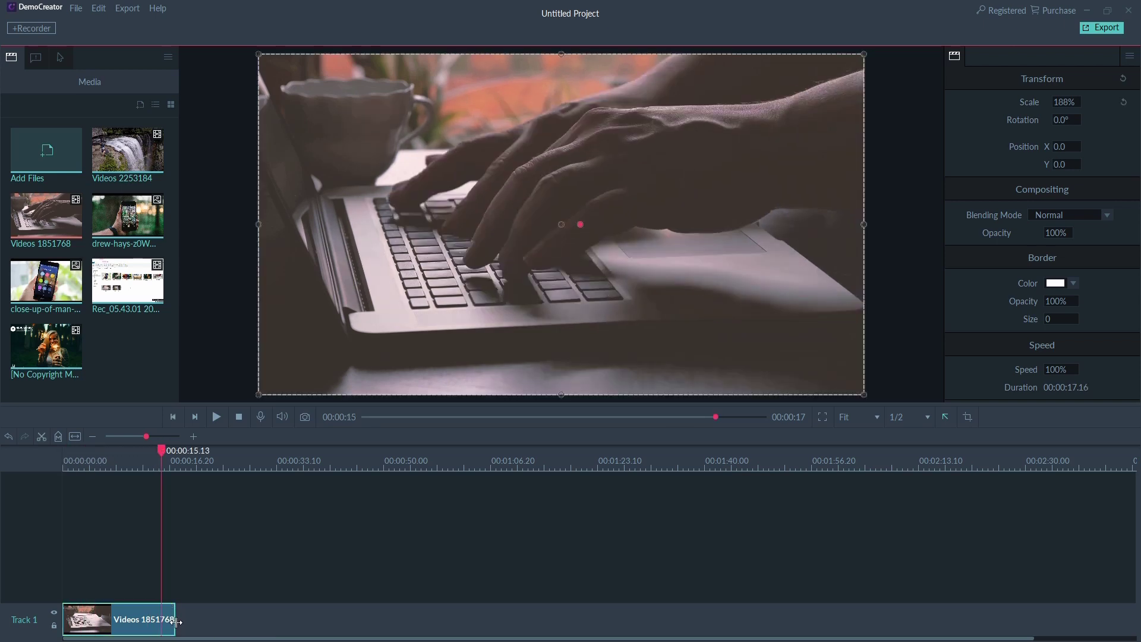
mouse_move(176, 620)
left_mouse_down()
mouse_move(161, 620)
mouse_move(189, 622)
left_mouse_up()
left_click_drag(163, 449, 106, 449)
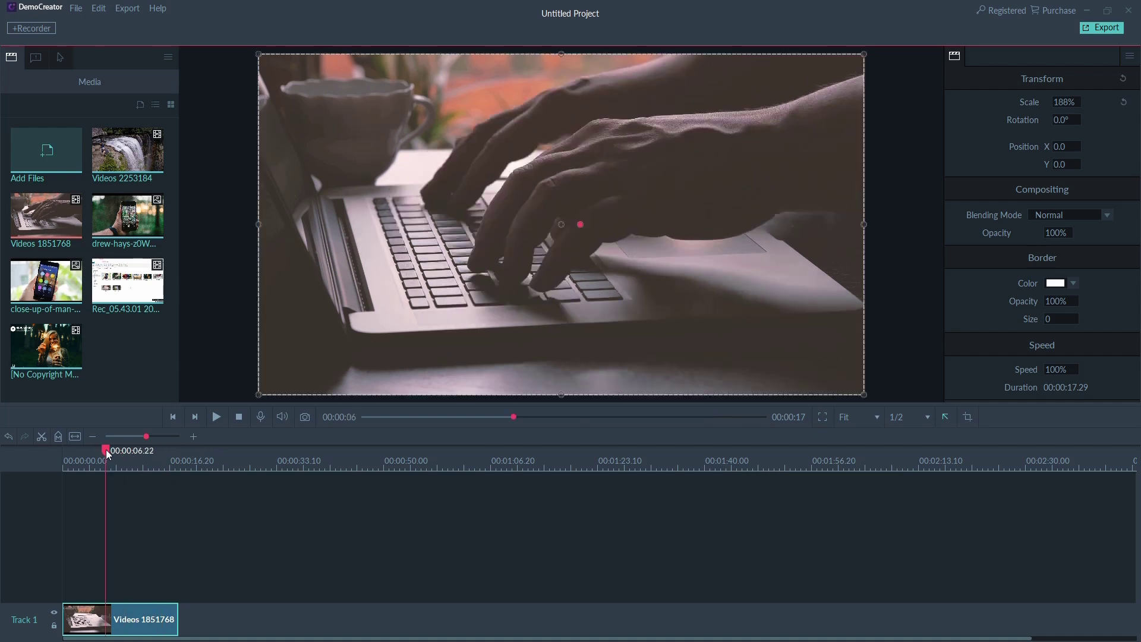
Step: Split the Videos 1851768 clip at 00:00:06.22 and again at 00:00:10.00
right_click(105, 614)
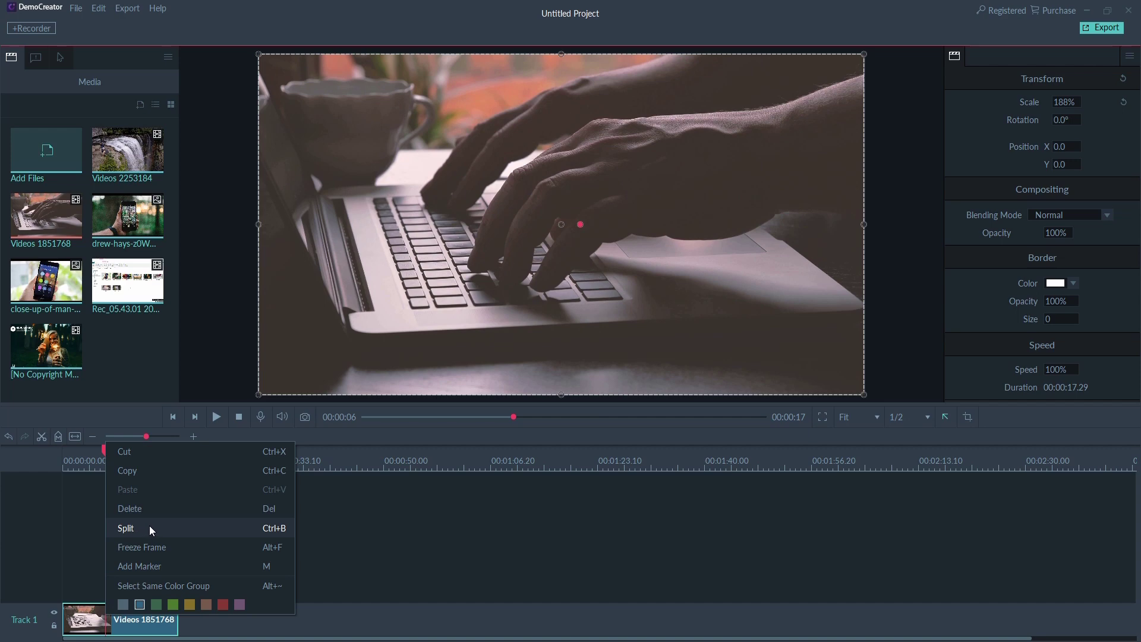
left_click(41, 437)
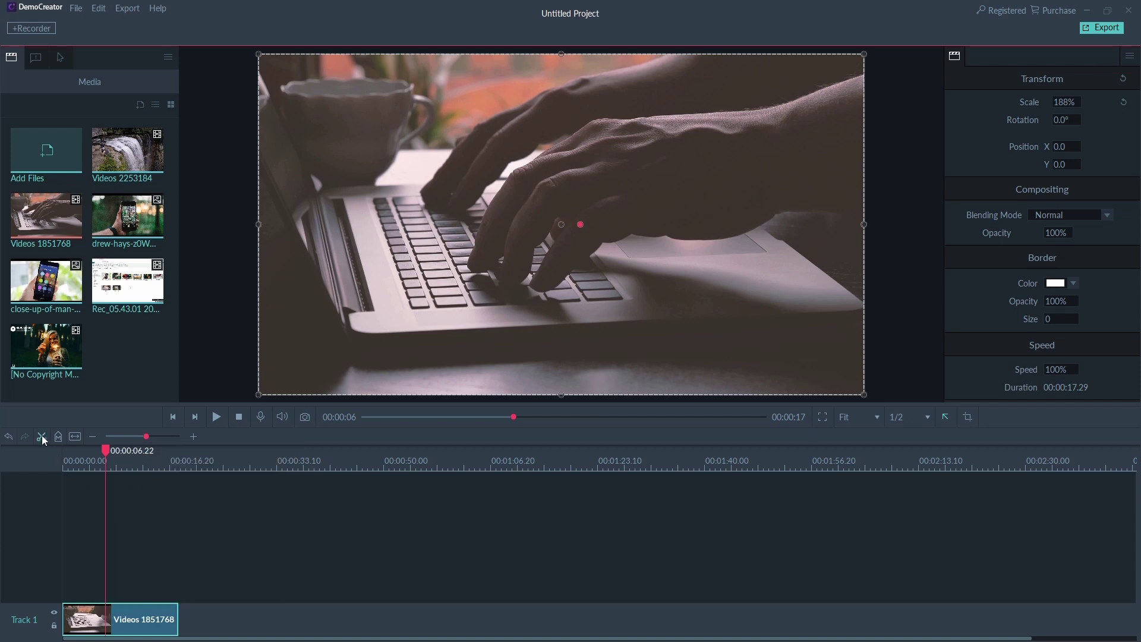
left_click(42, 436)
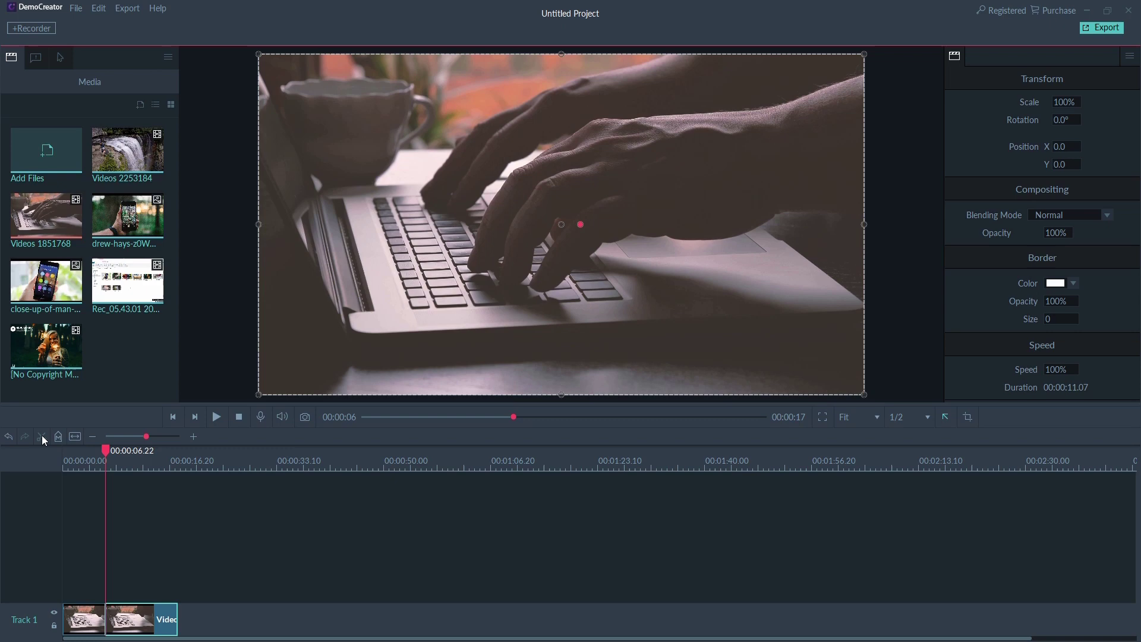
left_click_drag(105, 450, 126, 454)
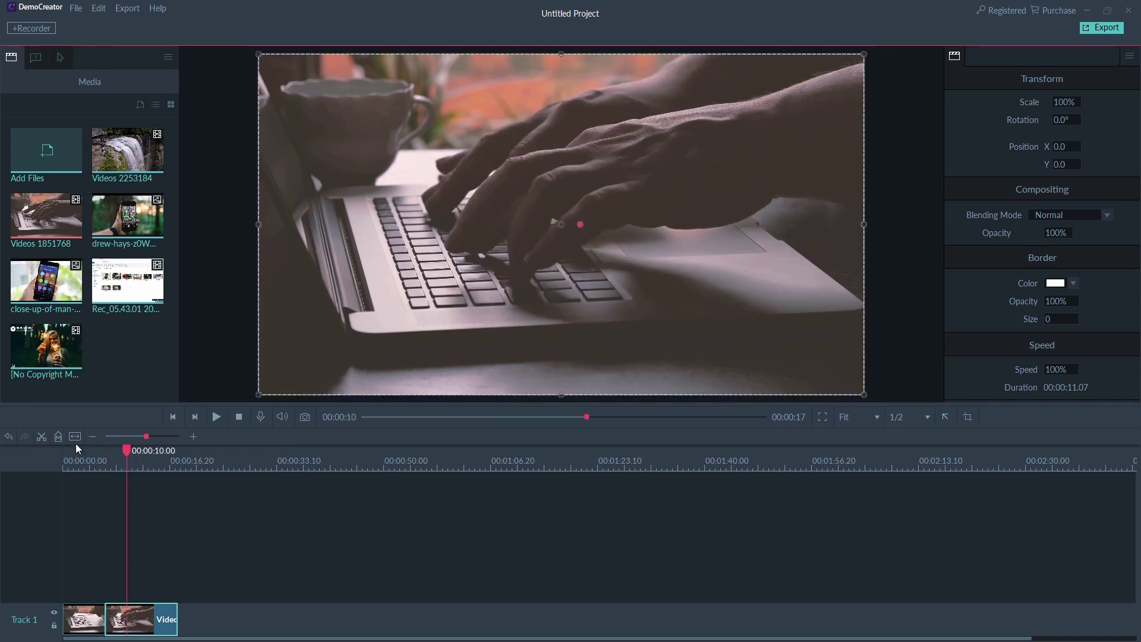
left_click(46, 436)
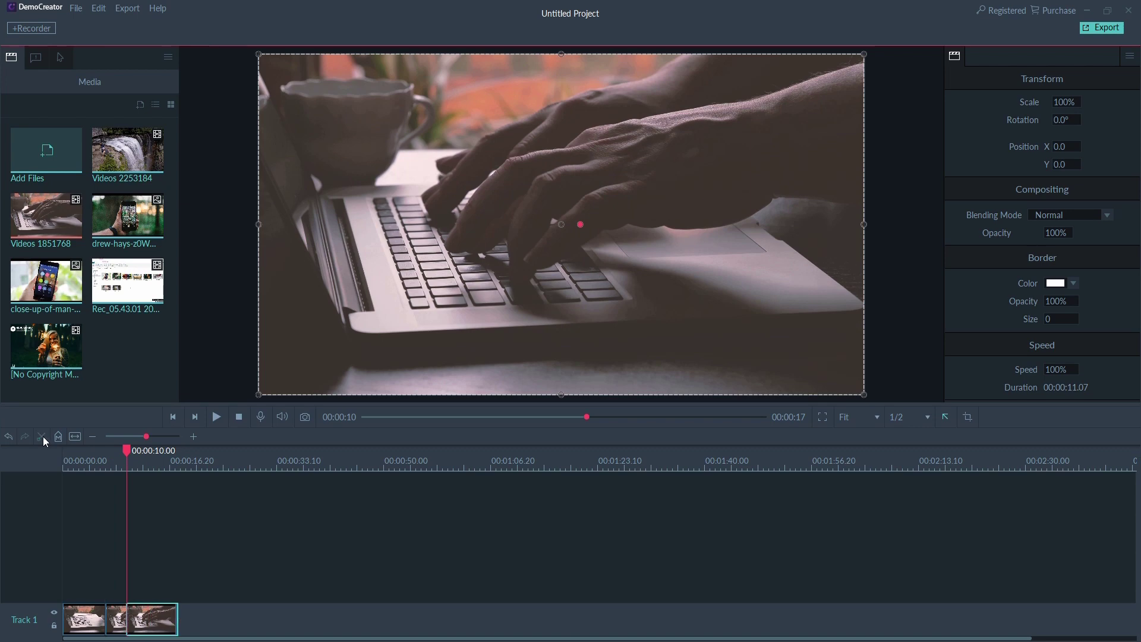
Step: Delete the middle piece, slide the last piece left to close the gap, and widen the timeline
key("Delete")
left_click(121, 621)
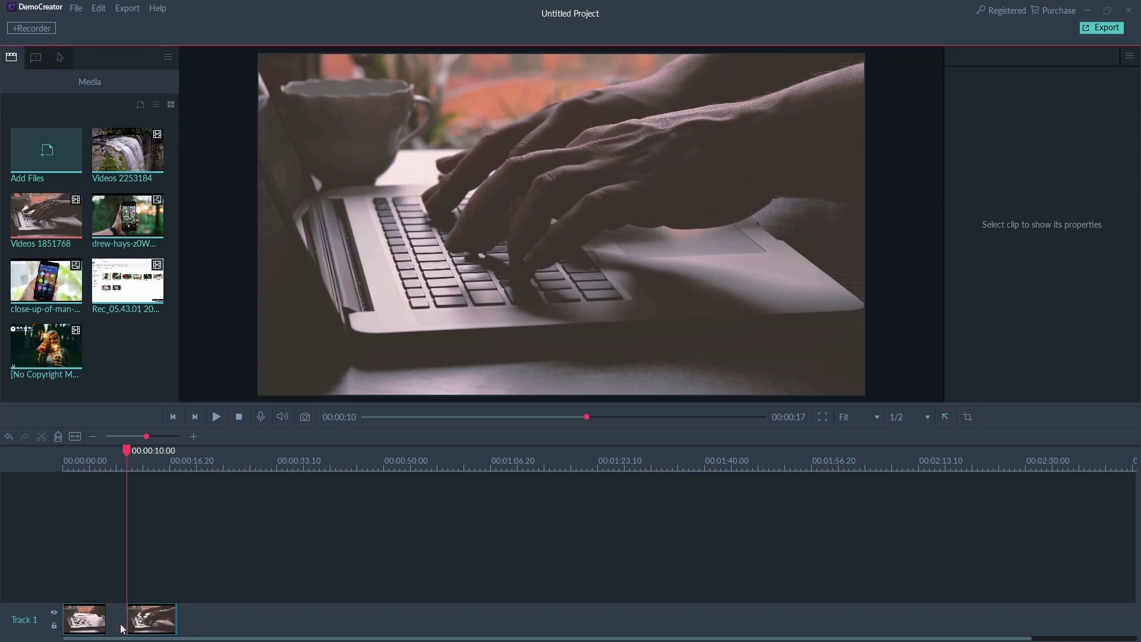
left_click_drag(152, 607, 129, 607)
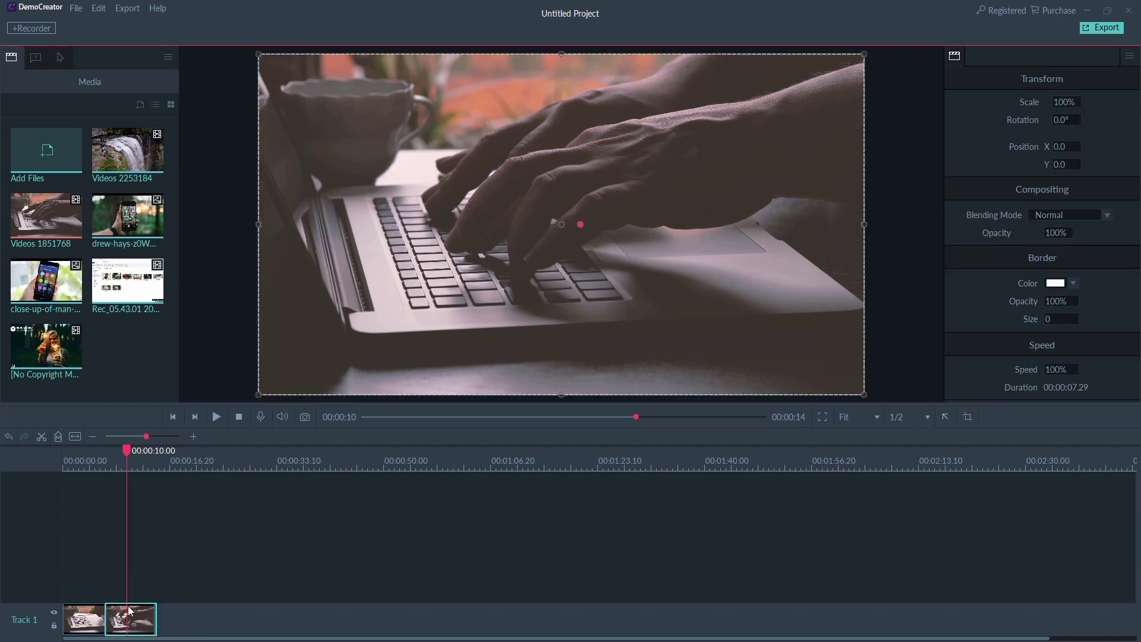
left_click_drag(146, 436, 155, 438)
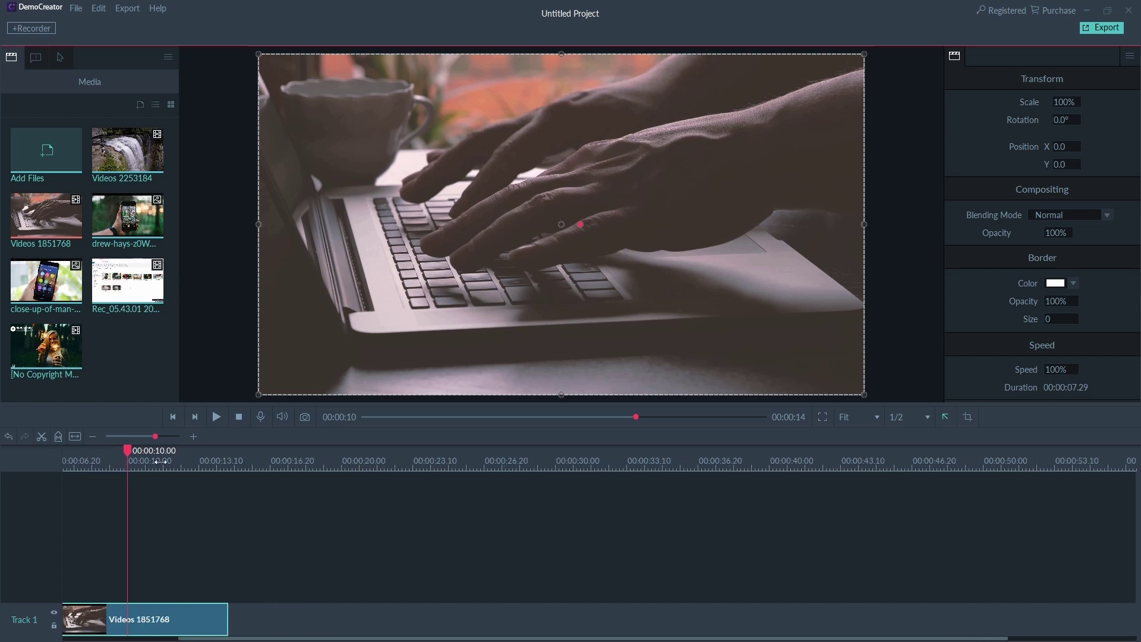
Step: Open the Voice Over recorder and close the Record Audio dialog without recording
scroll(72, 624, "left", 3)
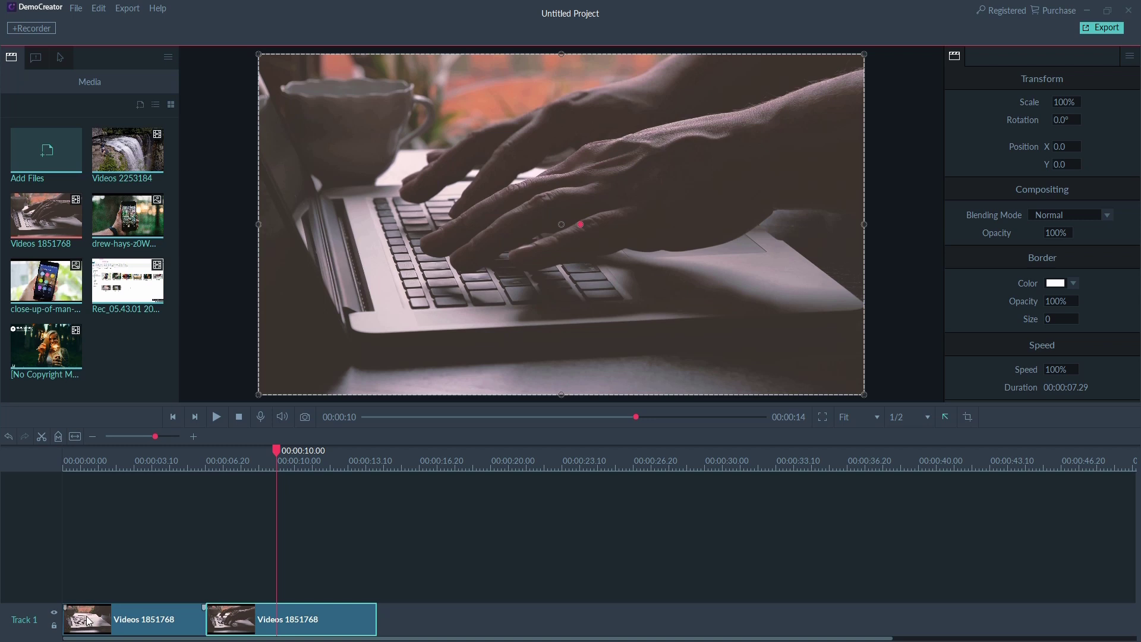
left_click(261, 416)
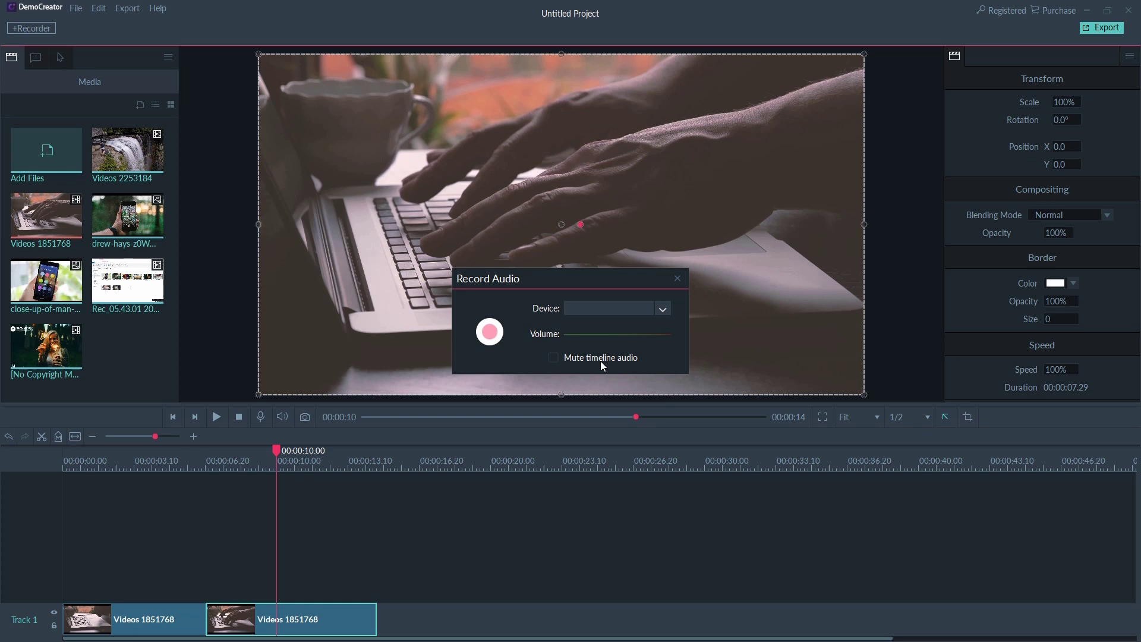
left_click(675, 279)
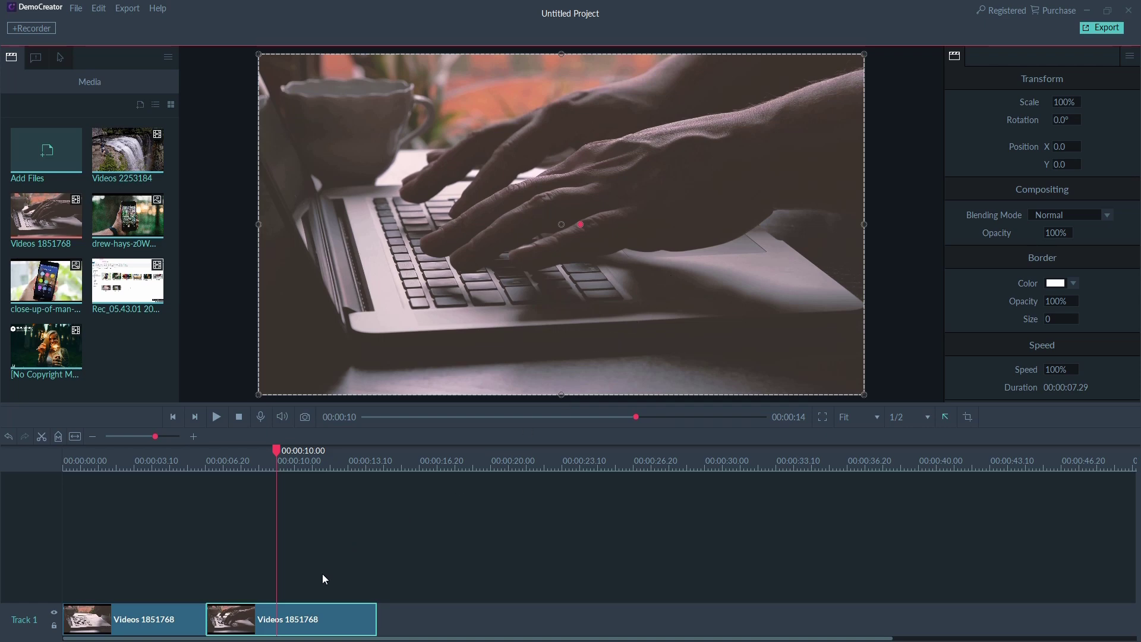
right_click(128, 154)
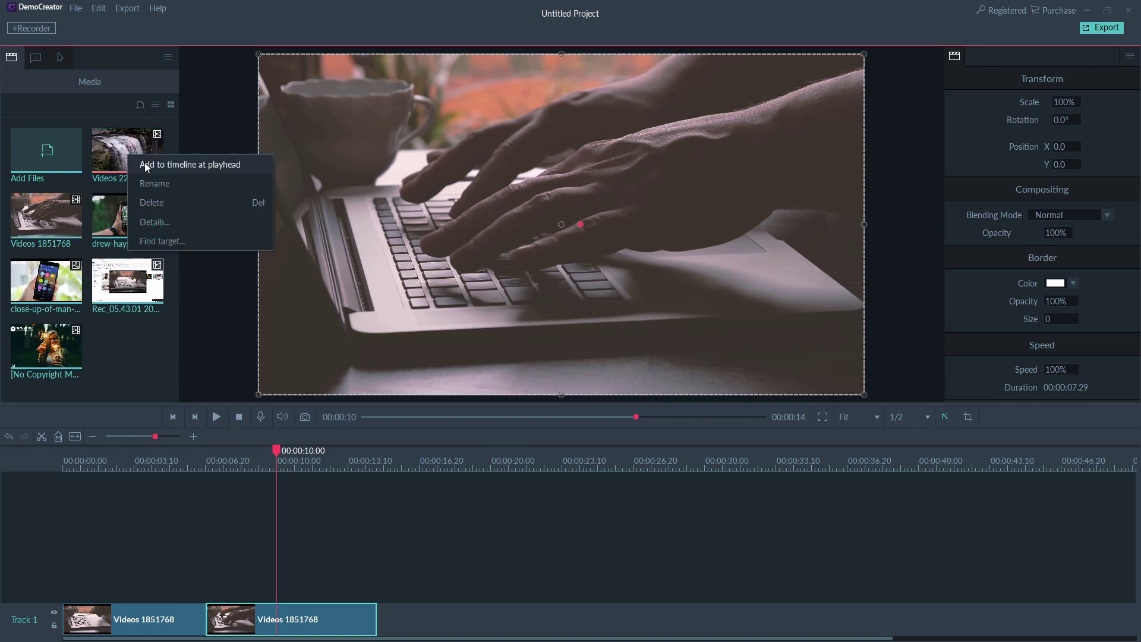
left_click(145, 162)
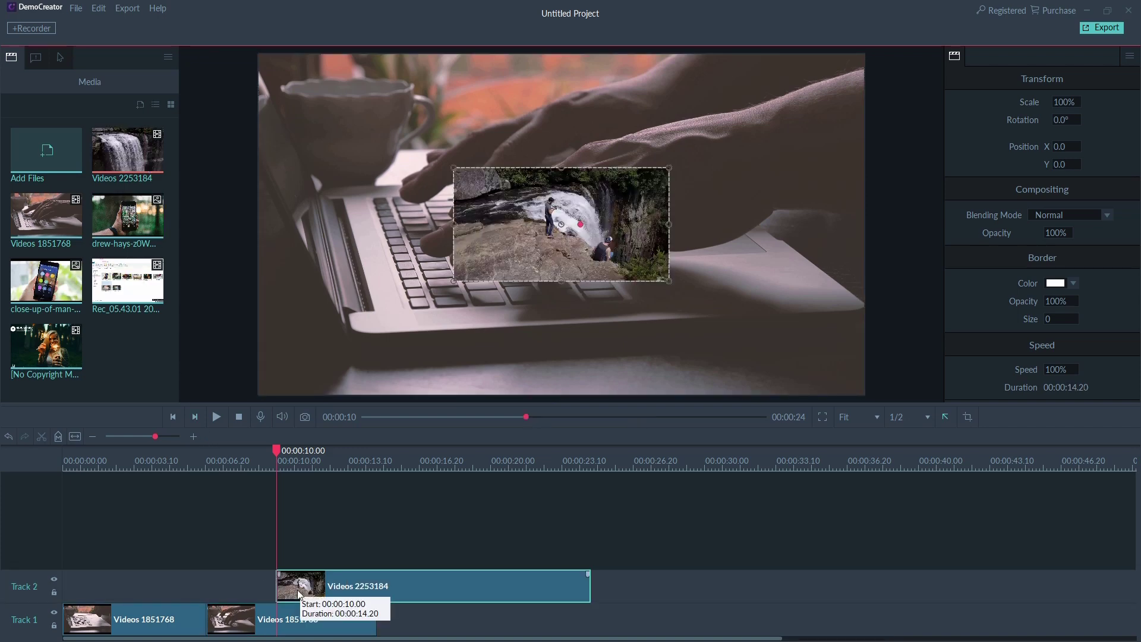
left_click_drag(297, 586, 245, 586)
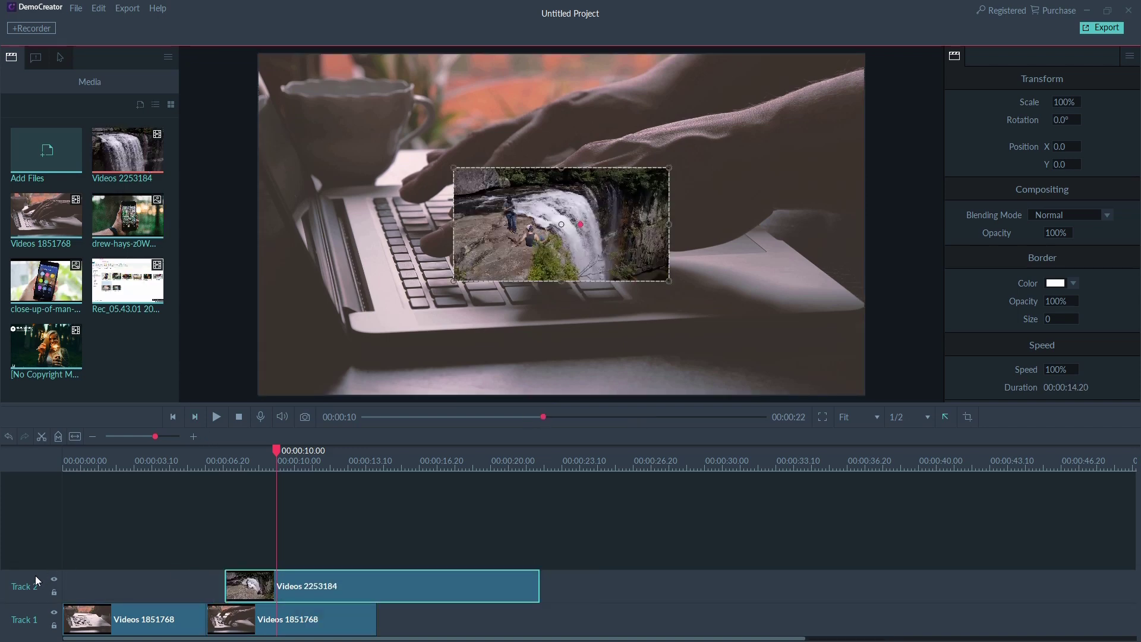
left_click(202, 457)
left_click(262, 457)
left_click_drag(462, 246, 314, 332)
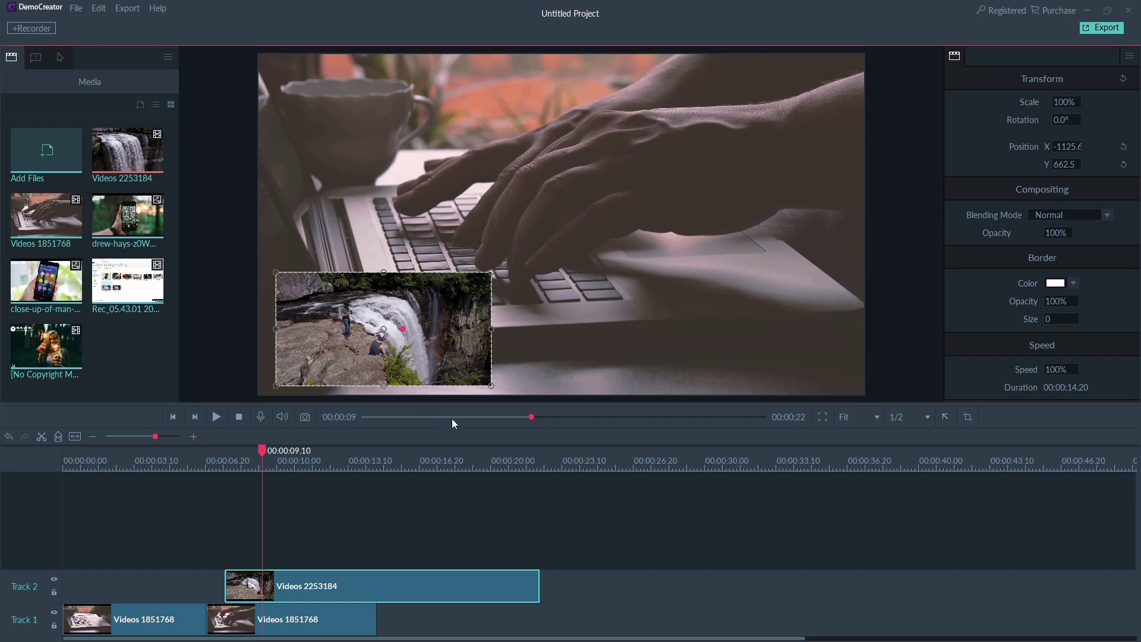
left_click_drag(537, 594, 376, 601)
left_click_drag(262, 453, 315, 459)
key("Delete")
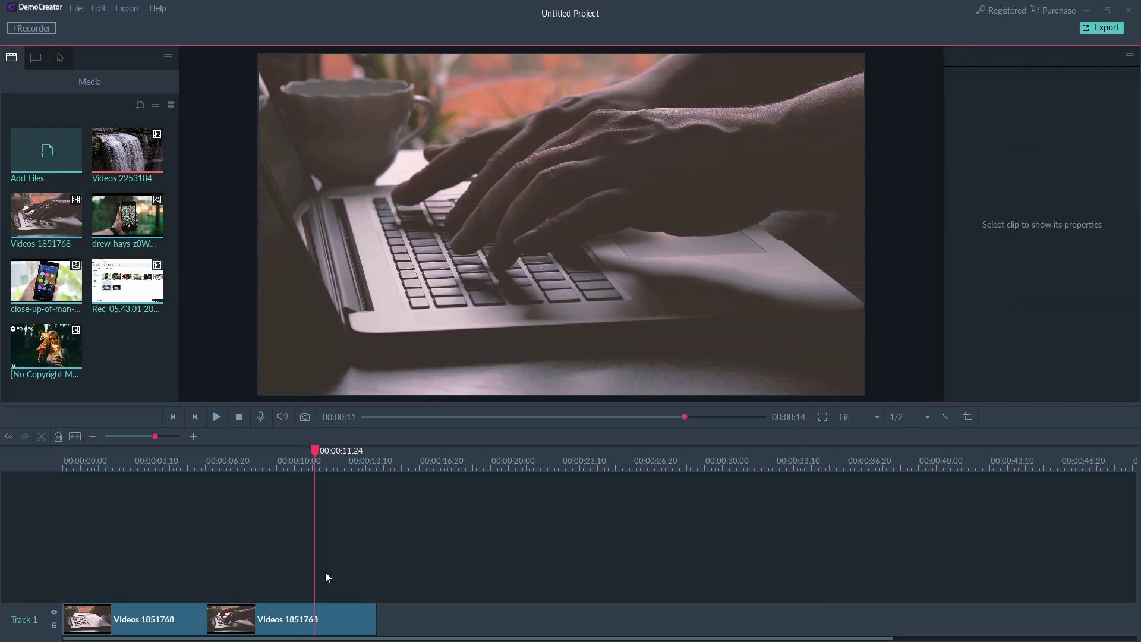
Step: Favourite the plain text caption and place it on Track 2 at the playhead
left_click(37, 57)
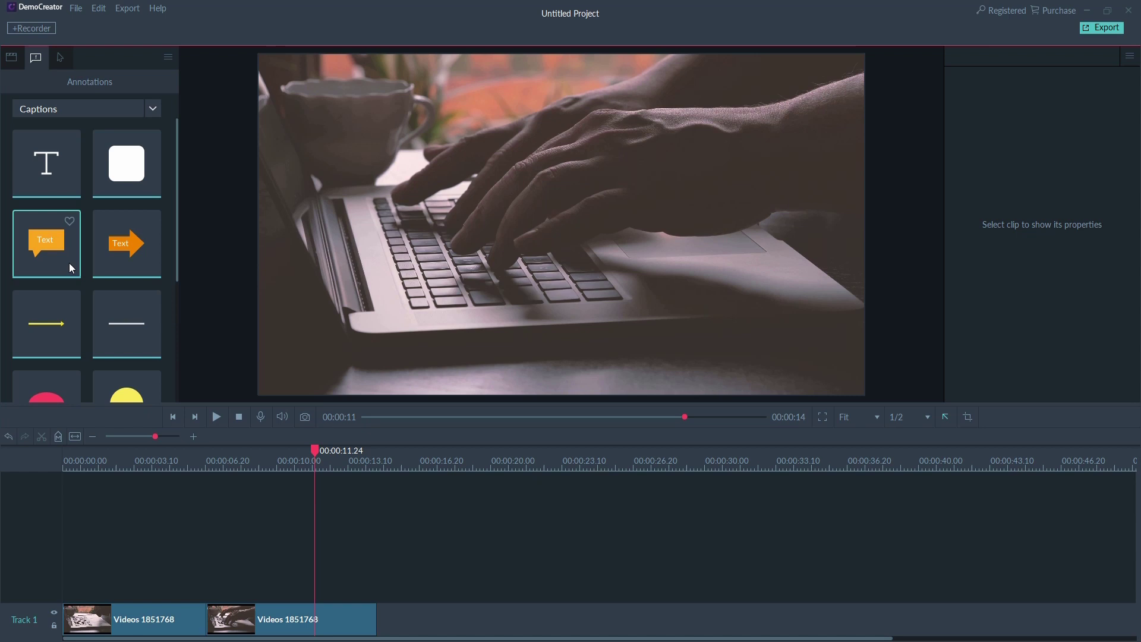
left_click_drag(180, 238, 180, 204)
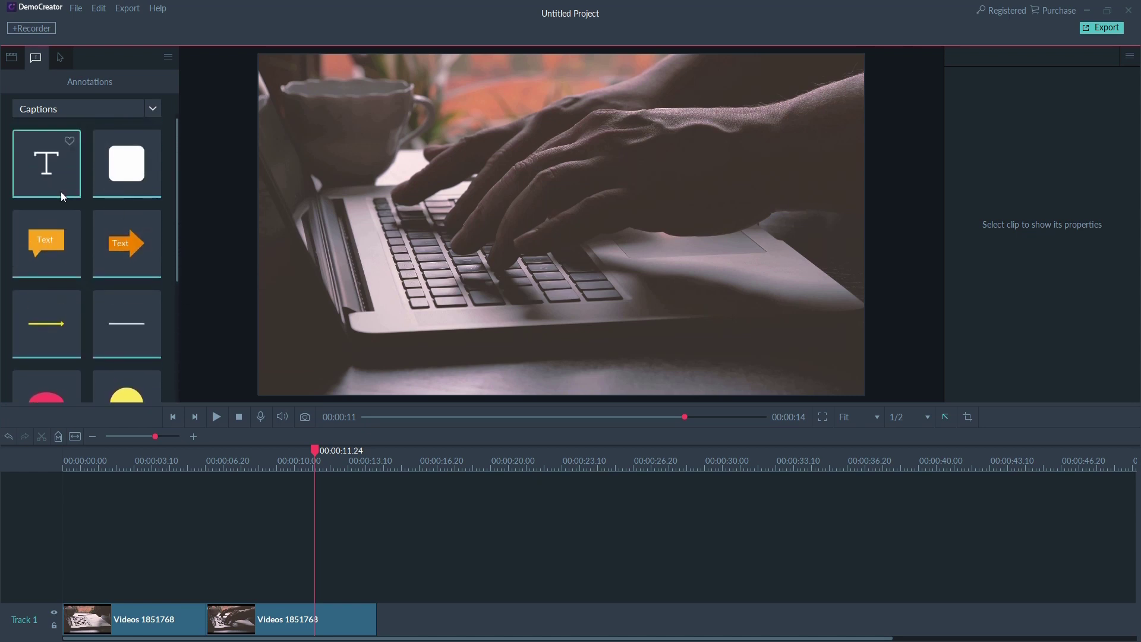
right_click(38, 158)
left_click(78, 169)
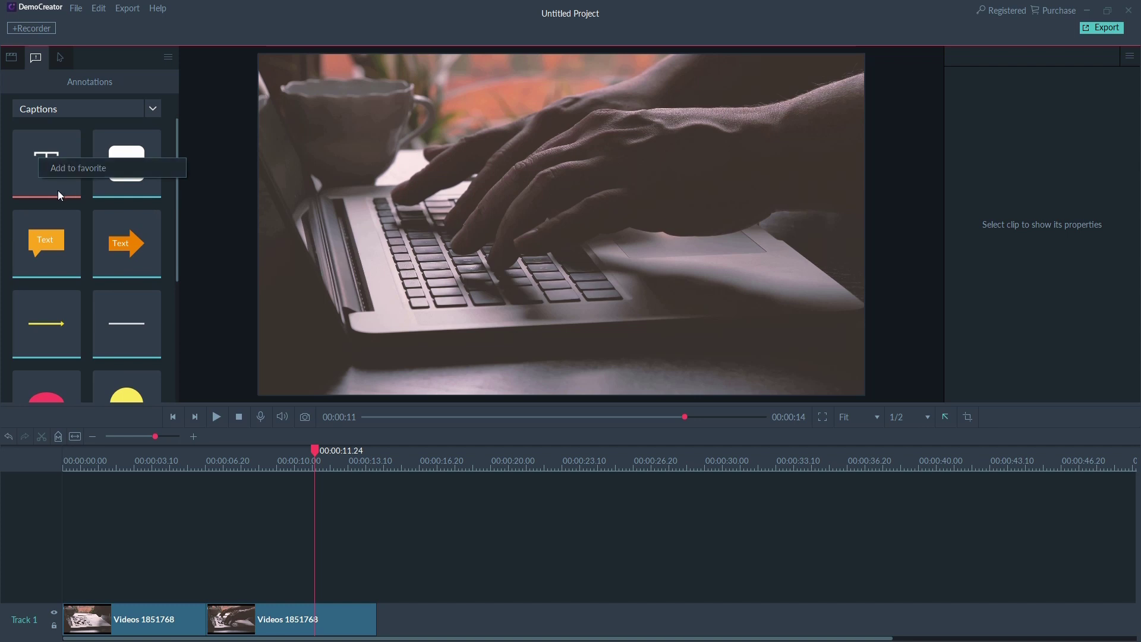
left_click_drag(277, 537, 315, 590)
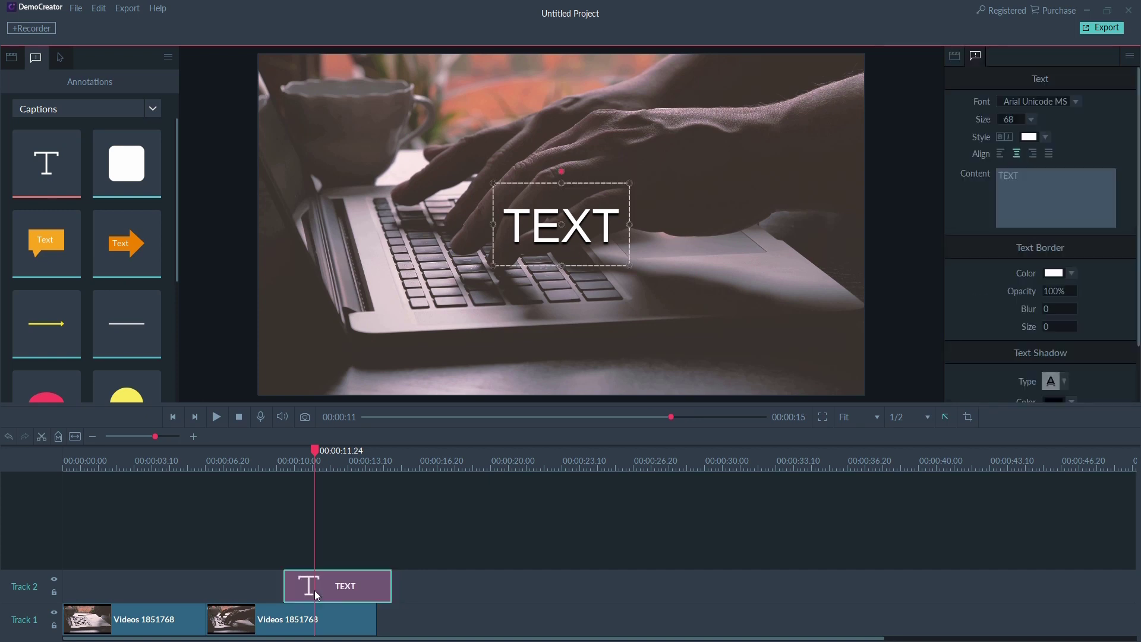
Step: Move the caption to the lower-right of the video and change its text to 'Like'
left_click_drag(589, 253, 738, 373)
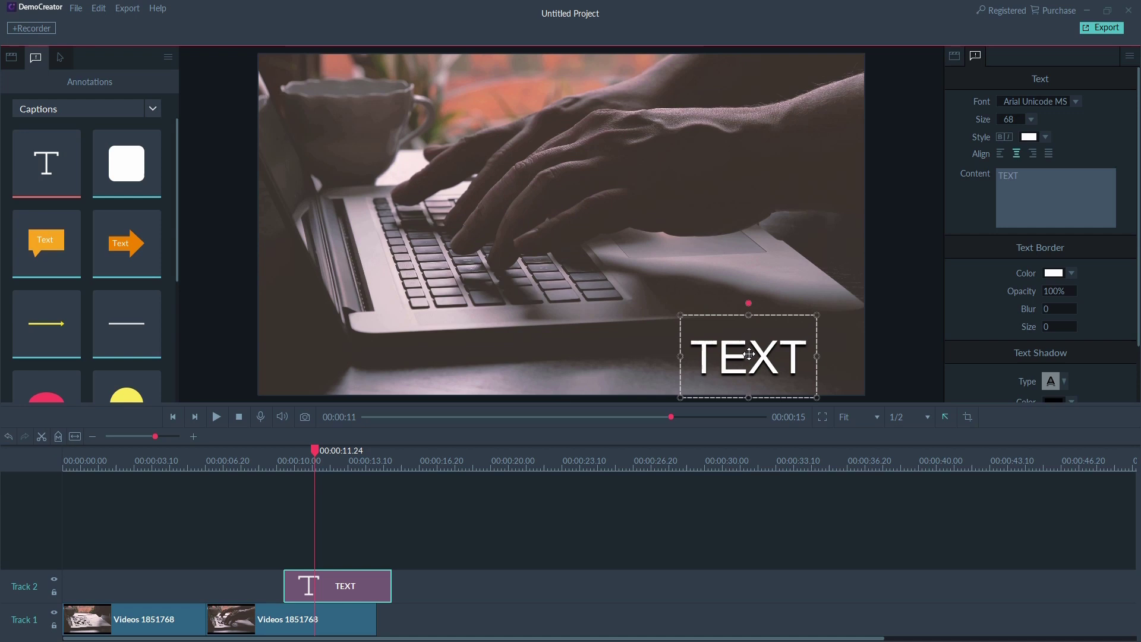
left_click(751, 359)
key("BackSpace")
key("BackSpace")
key("BackSpace")
key("BackSpace")
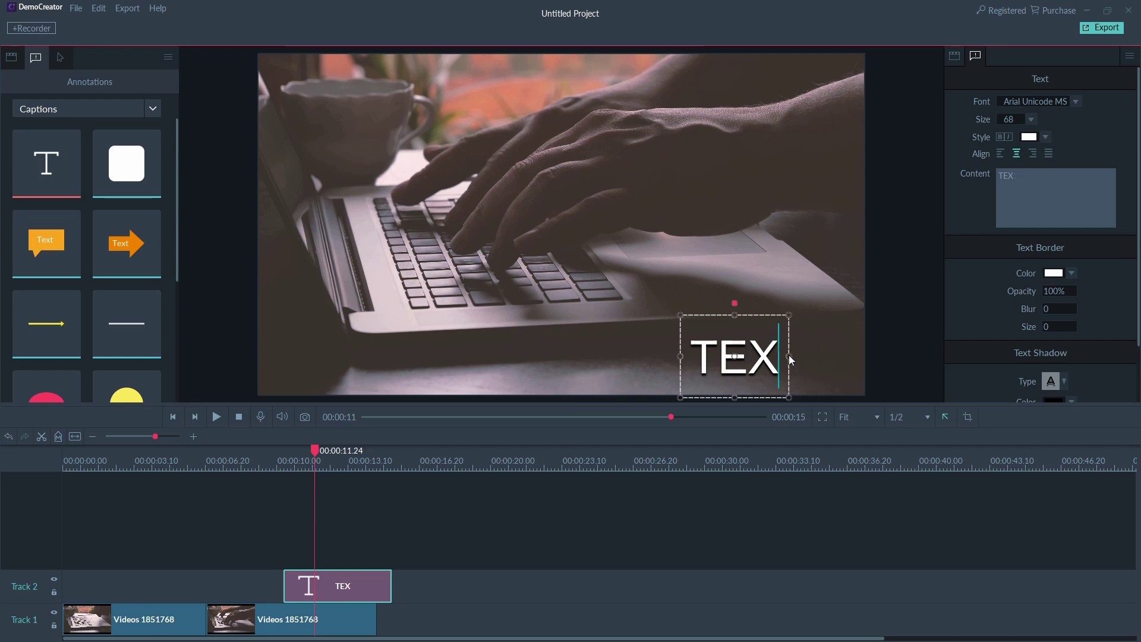
type("Like")
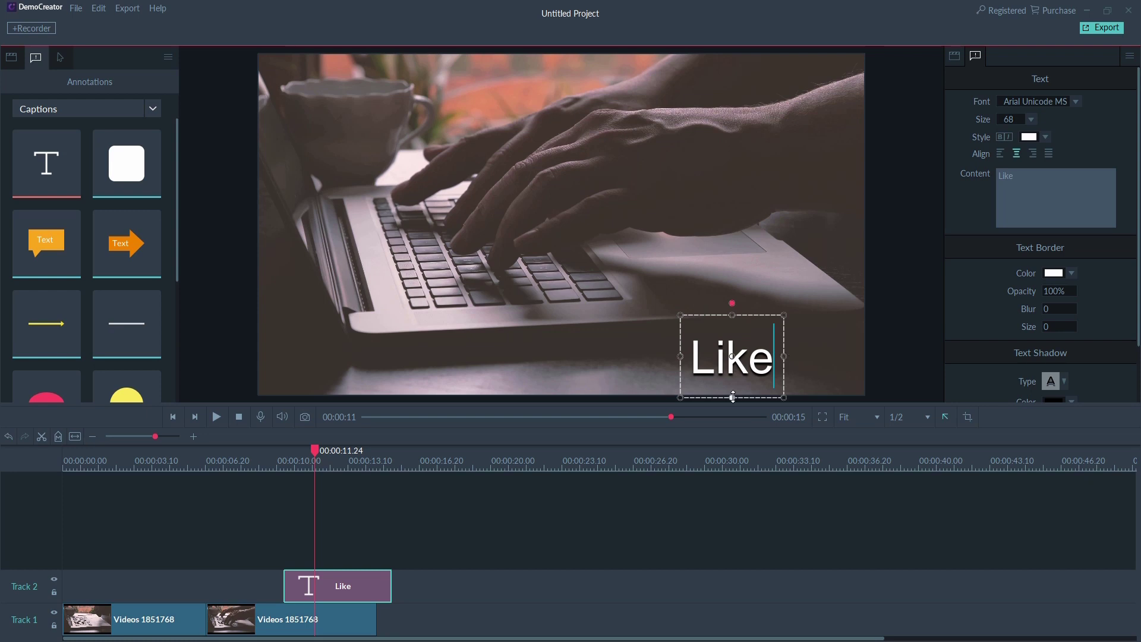
left_click(412, 537)
Step: Trim the Like caption's end to finish with the video, then set the playhead to 00:00:13.03
left_click(340, 577)
left_click_drag(391, 592, 376, 592)
left_click(372, 557)
left_click(342, 460)
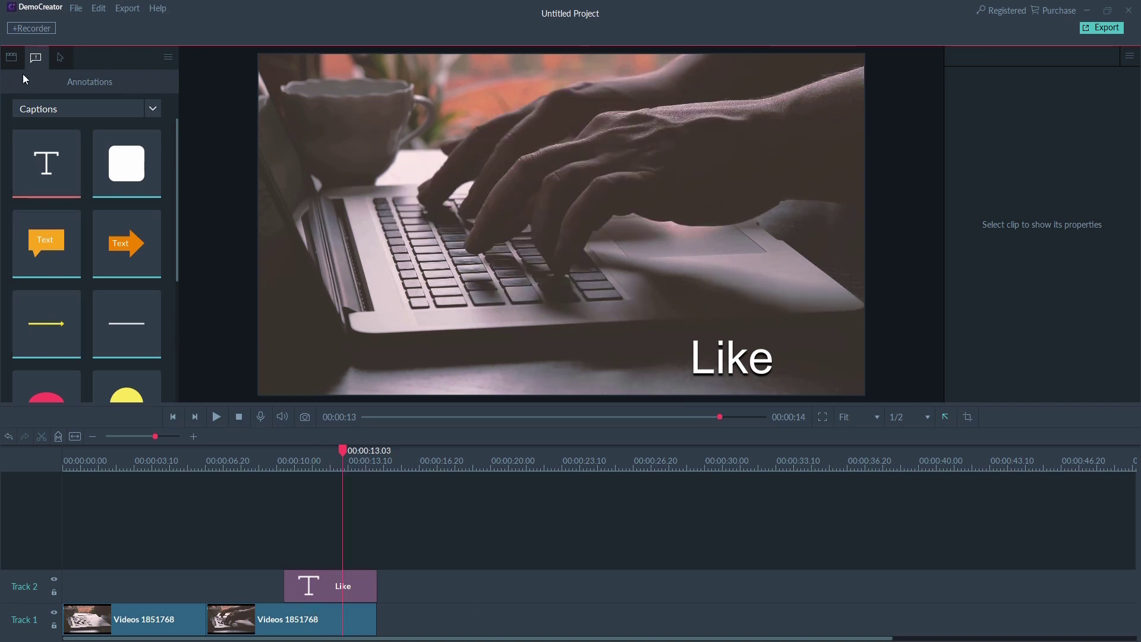
Step: Insert a freeze frame into the second Track 1 clip at 00:00:13.03
left_click(13, 57)
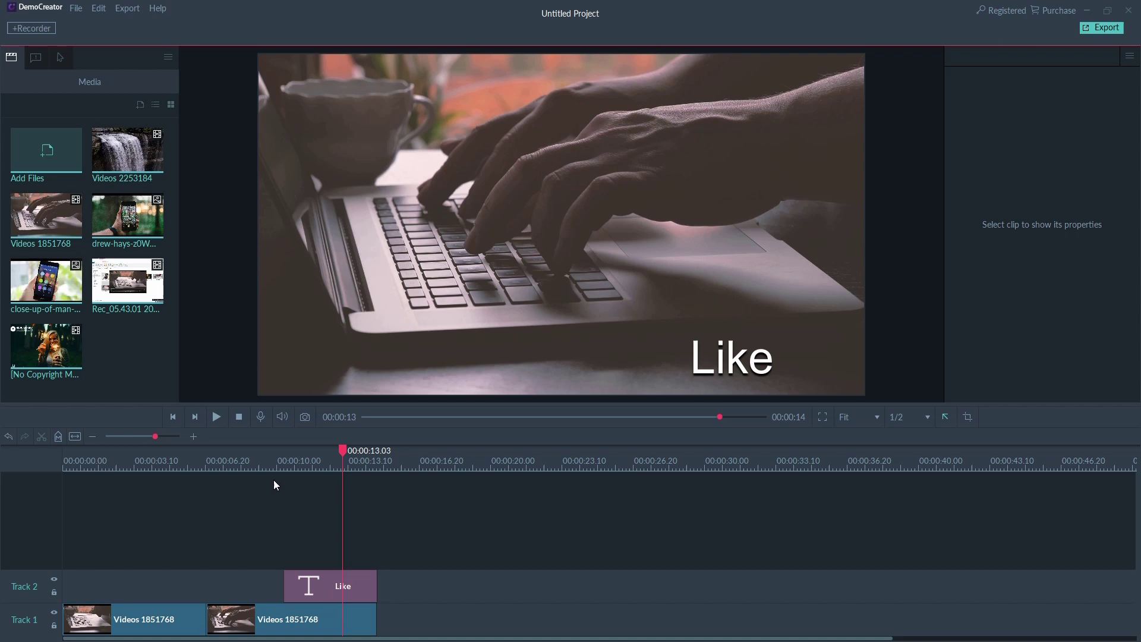
right_click(331, 630)
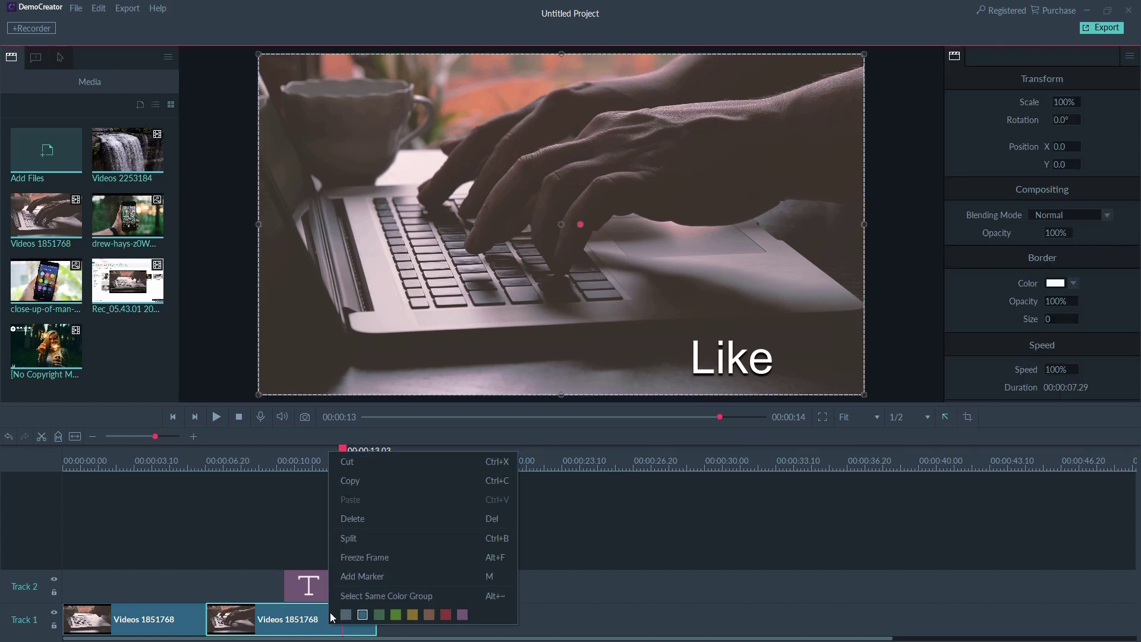
left_click(414, 561)
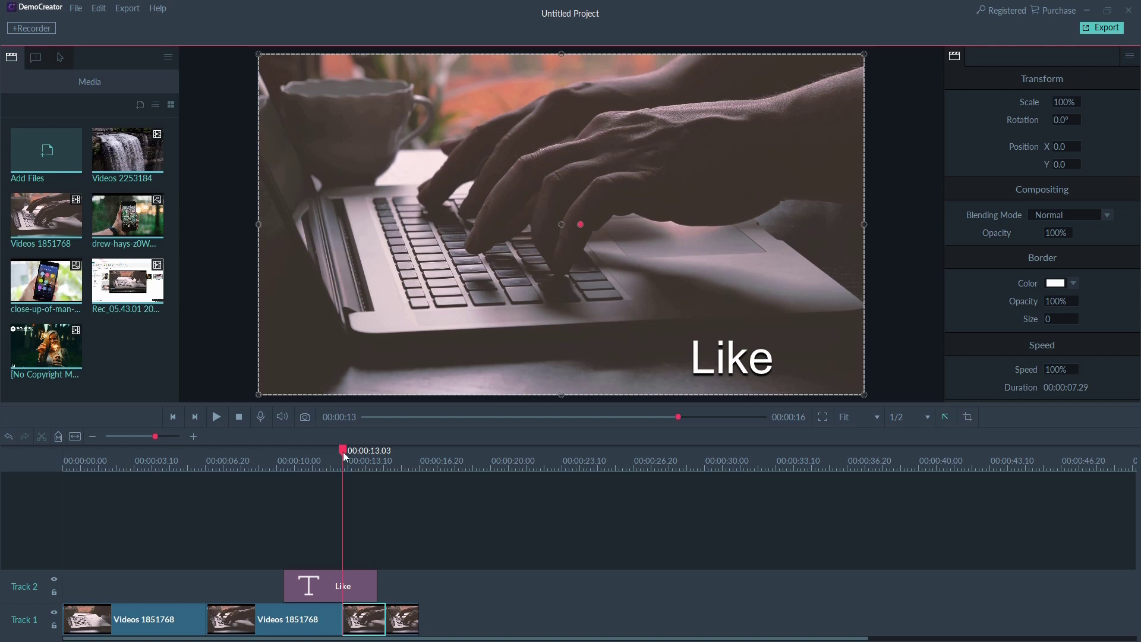
Step: Play the edited ending from 00:00:12.00 and pause
left_click_drag(344, 453, 319, 453)
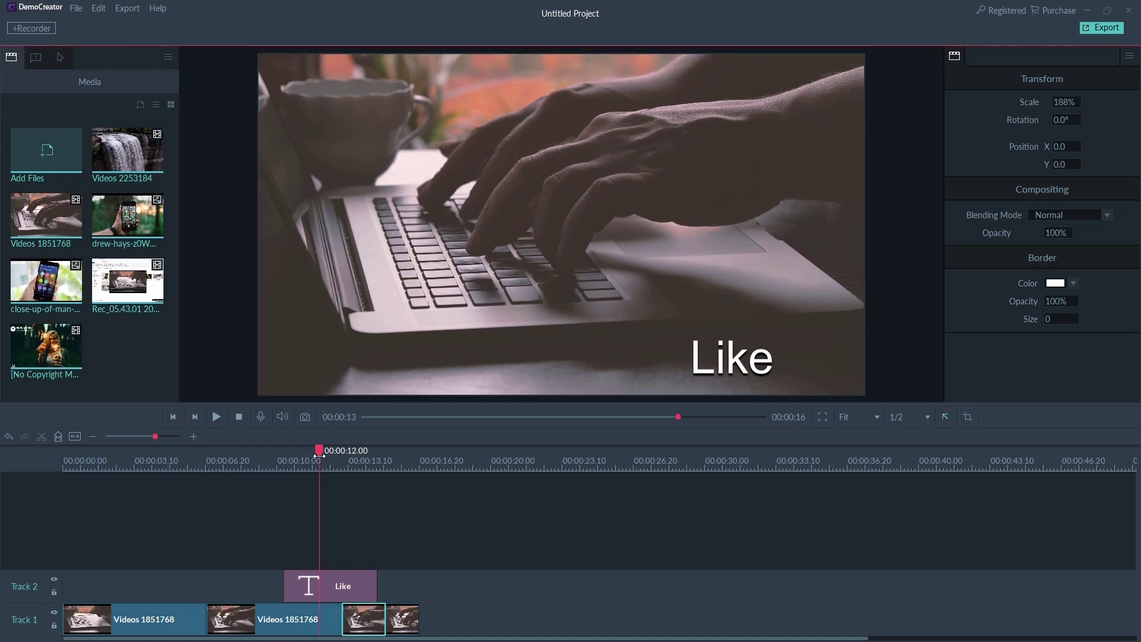
left_click(216, 417)
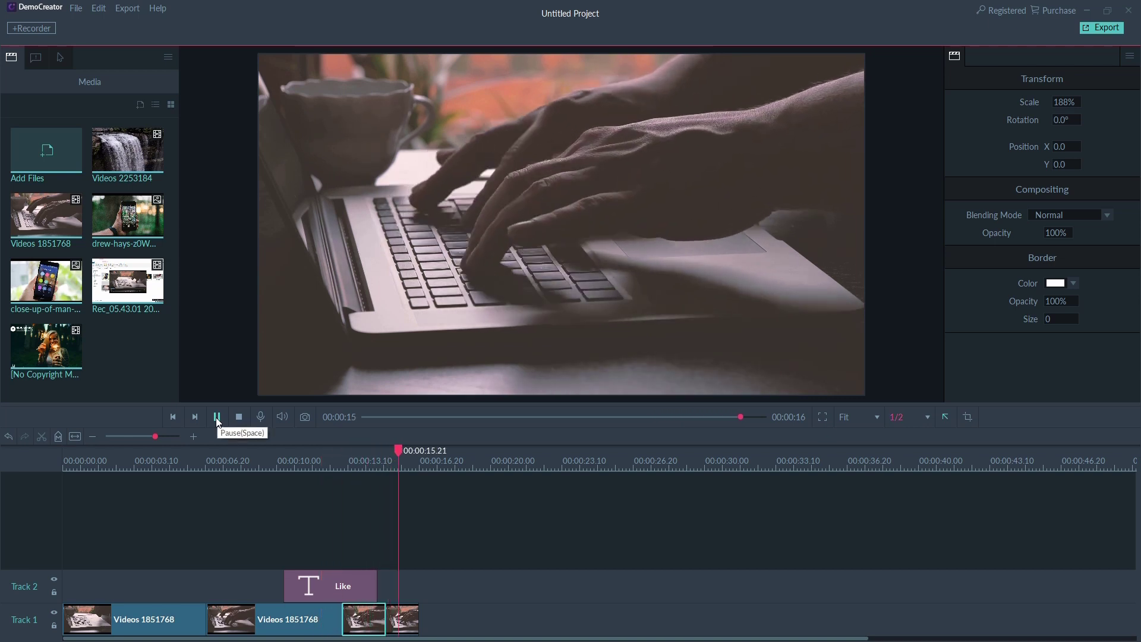
left_click(217, 418)
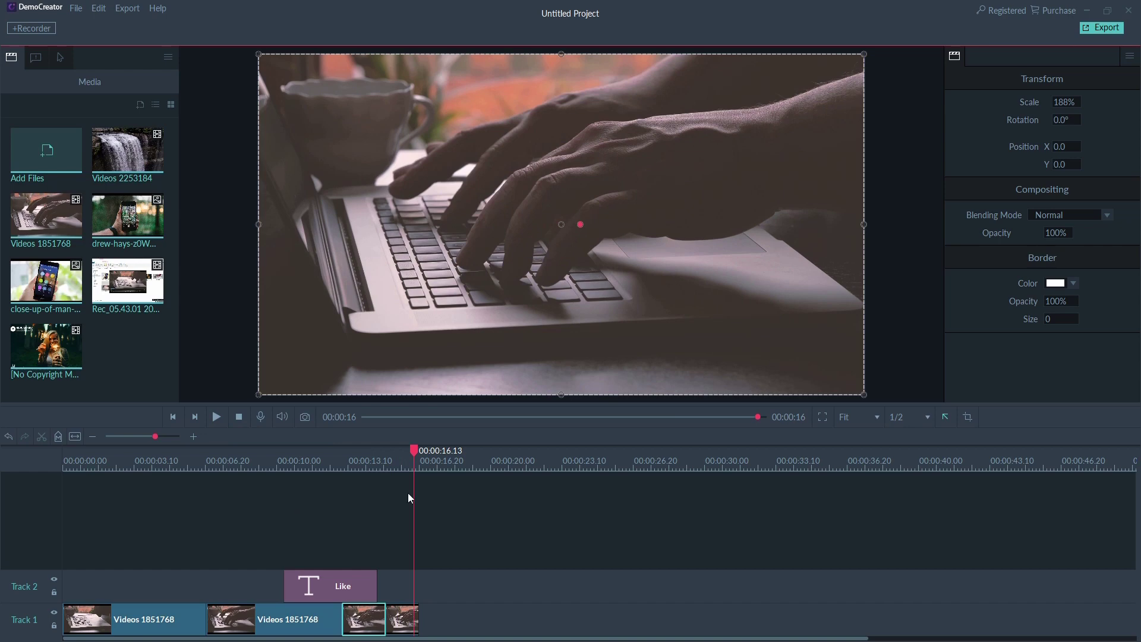
Step: Export the project as MP4 named 'Video' at 1920*1080 resolution
left_click(1102, 28)
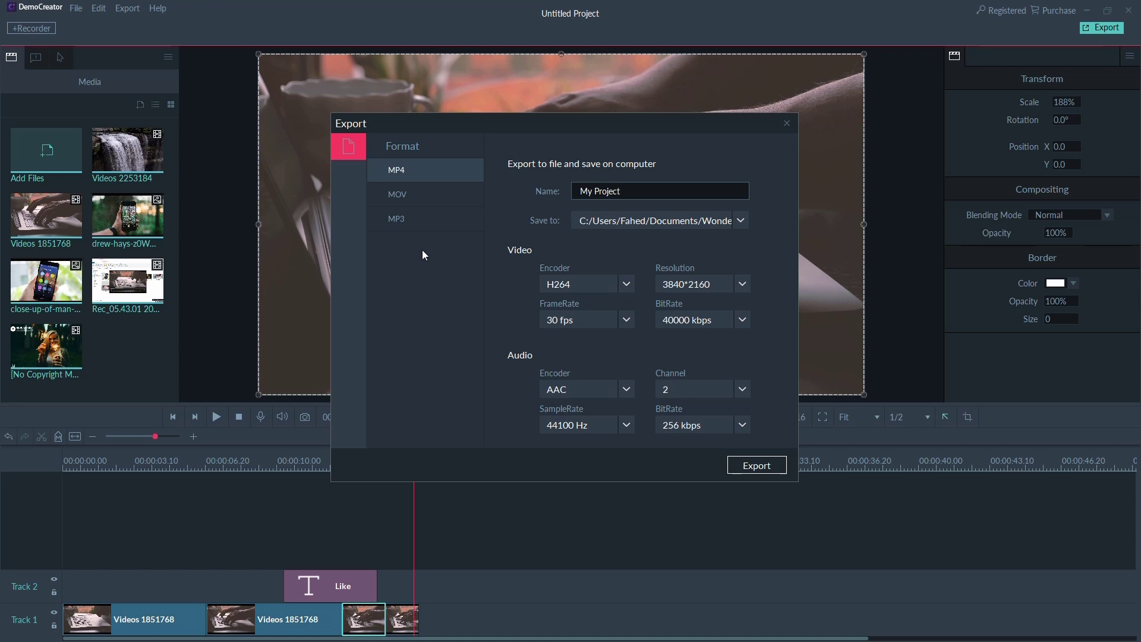
left_click_drag(633, 192, 576, 192)
type("Video")
left_click(741, 286)
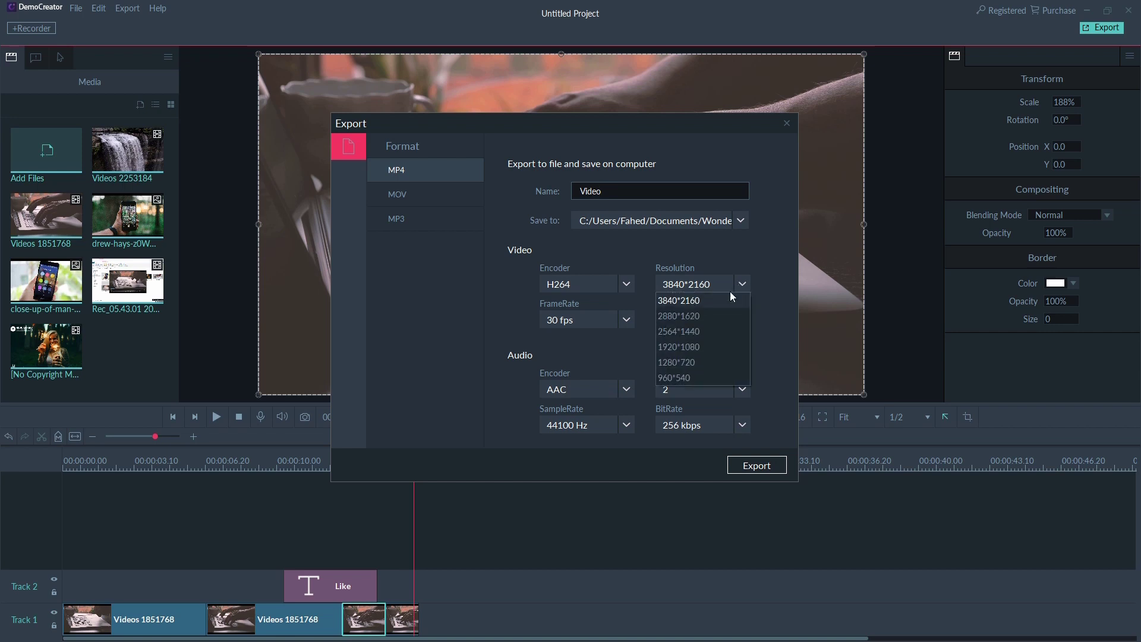
left_click(709, 349)
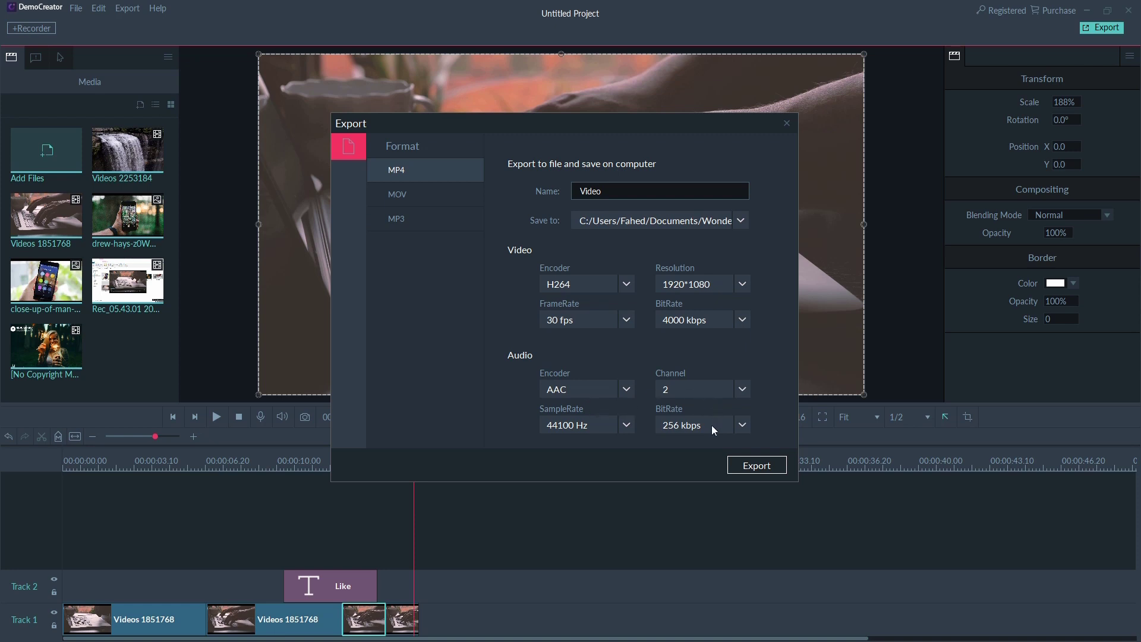
left_click(772, 465)
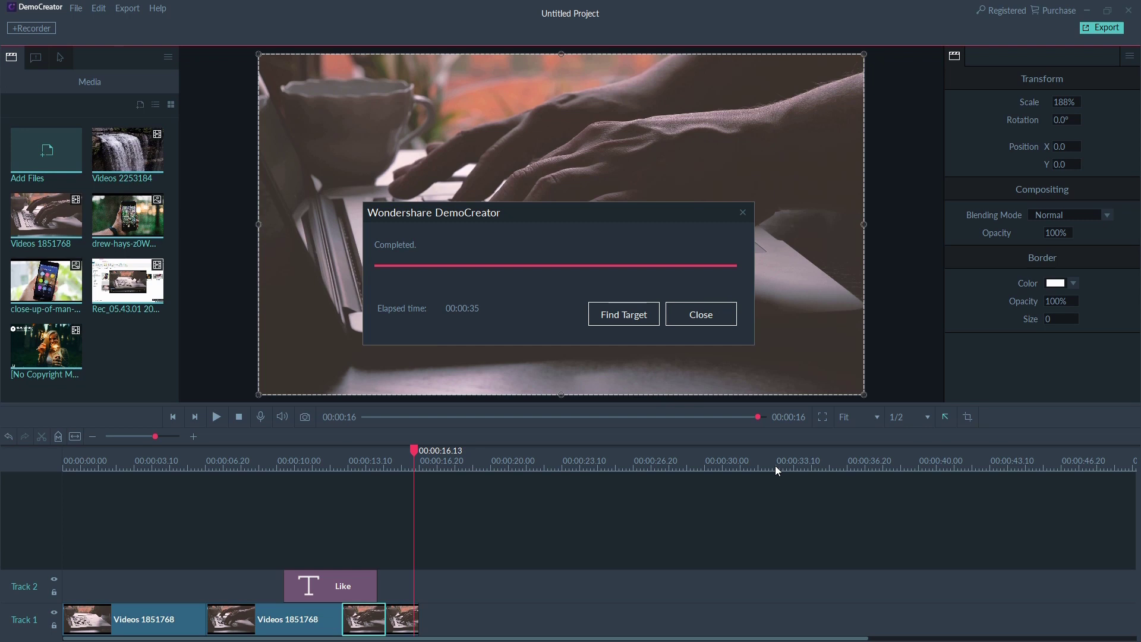
Step: Open the ExportFiles folder containing the exported Video file via Find Target
left_click(639, 321)
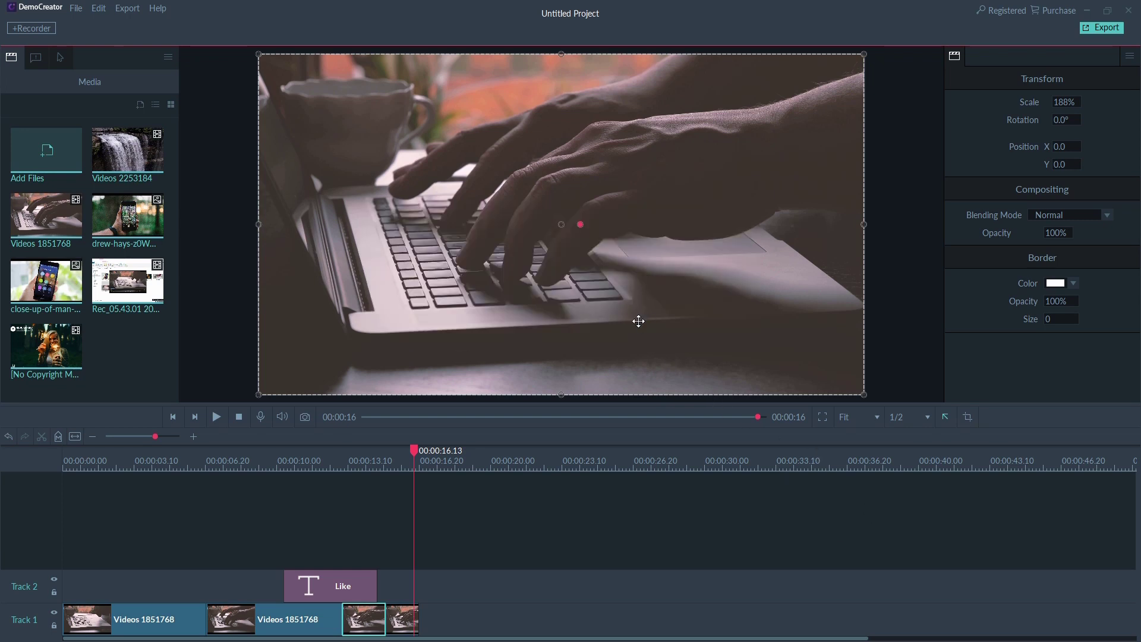